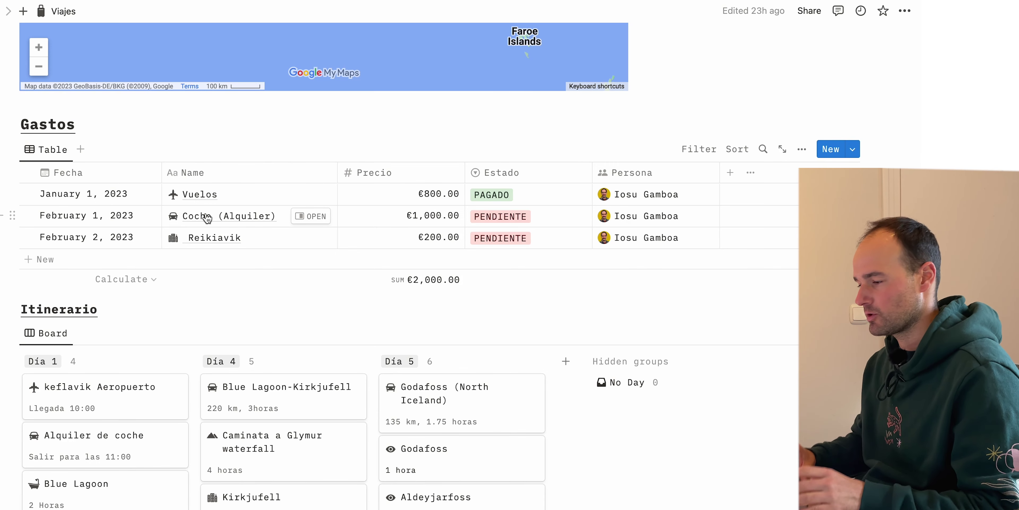
# Review the Gastos expense table and the day-by-day Itinerario board on the Viajes page
pyautogui.scroll(-2, 252, 313)
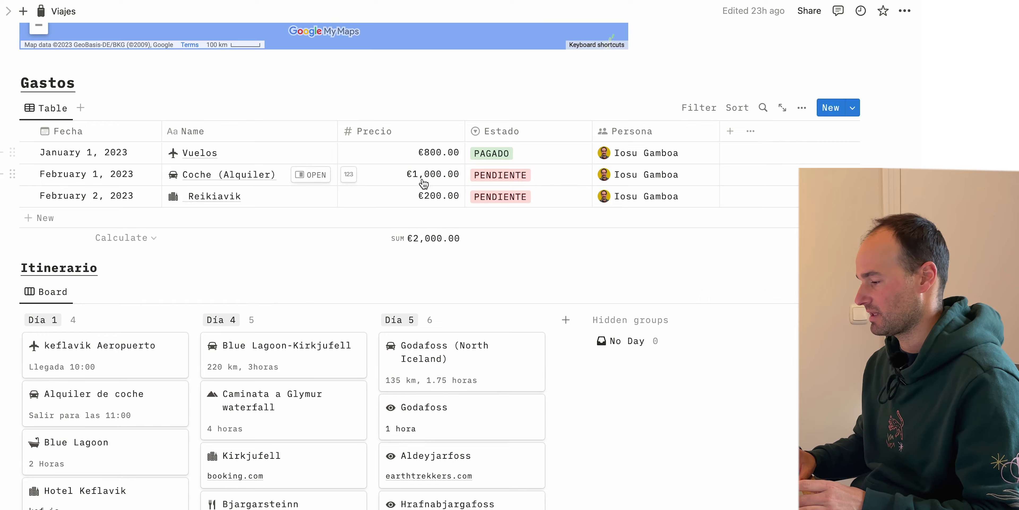
pyautogui.scroll(-3, 521, 263)
pyautogui.scroll(-2, 521, 264)
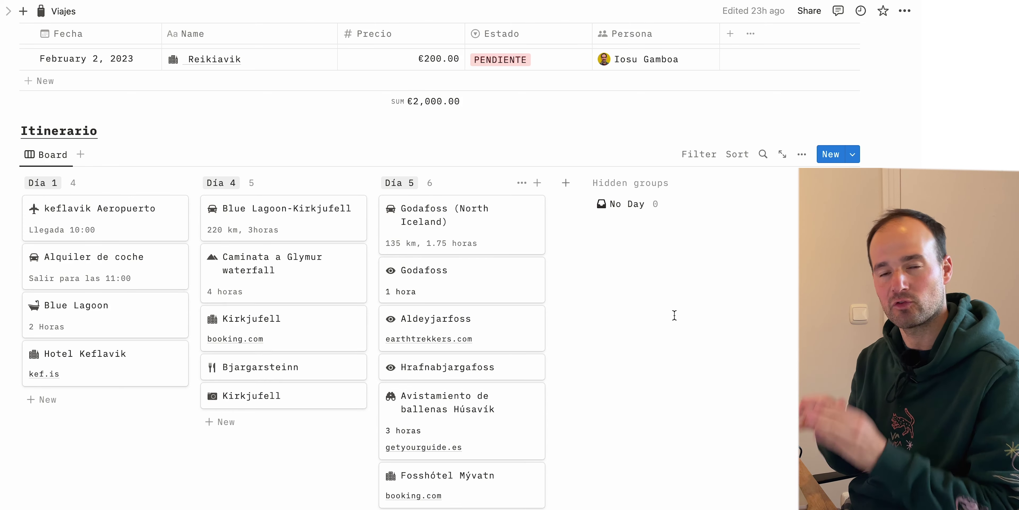
pyautogui.scroll(-2, 634, 364)
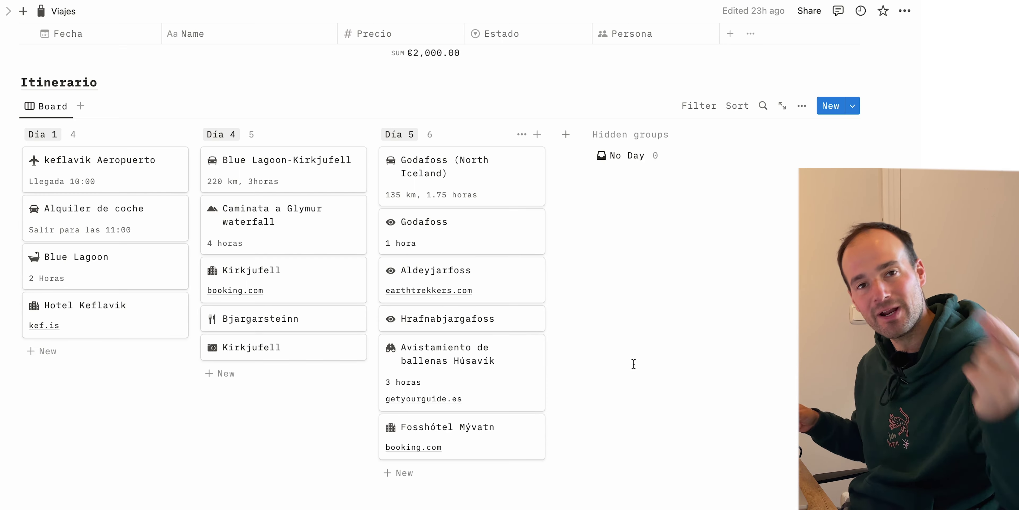
# Look at the INFORMACIÓN ÚTIL gallery linked from the Viajes page, and return to Viajes
pyautogui.scroll(15, 283, 368)
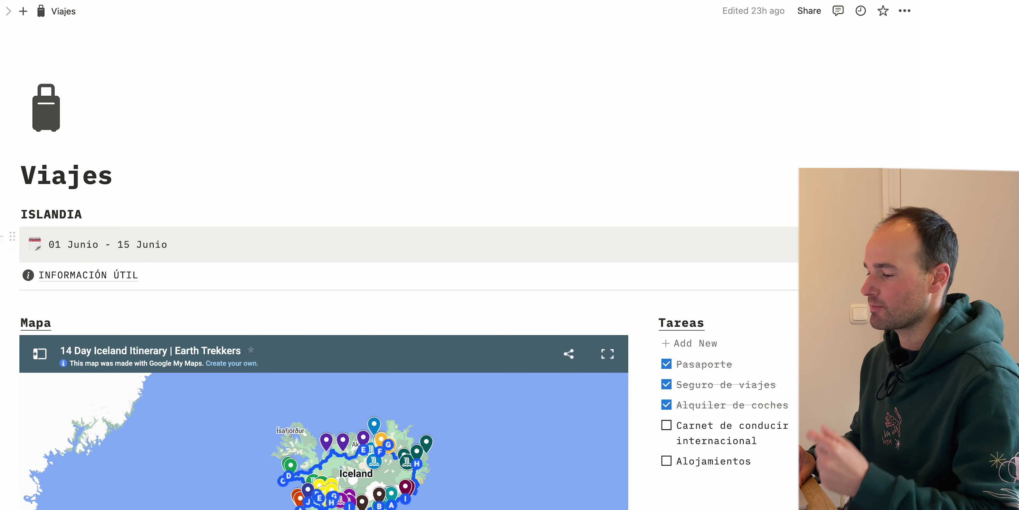
pyautogui.scroll(-1, 107, 263)
pyautogui.scroll(-1, 106, 263)
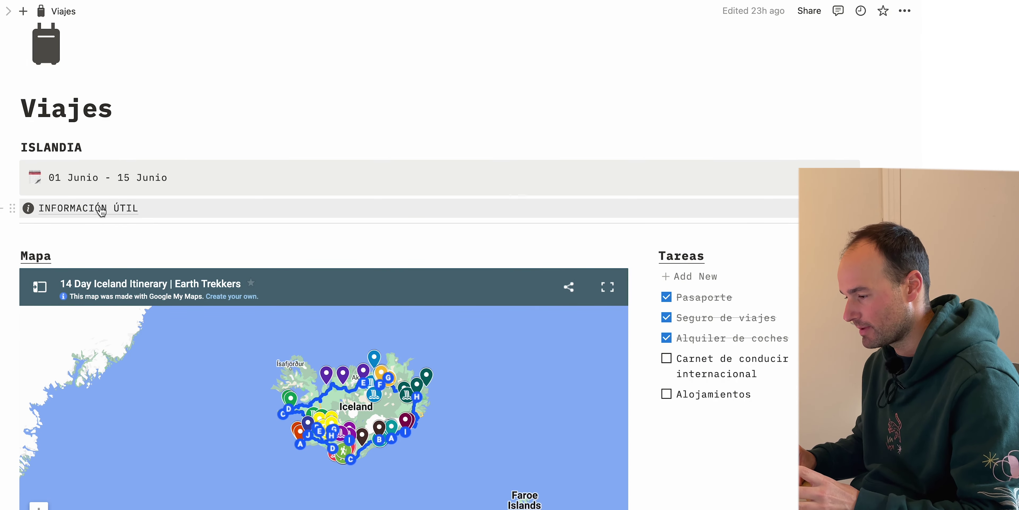
pyautogui.click(101, 210)
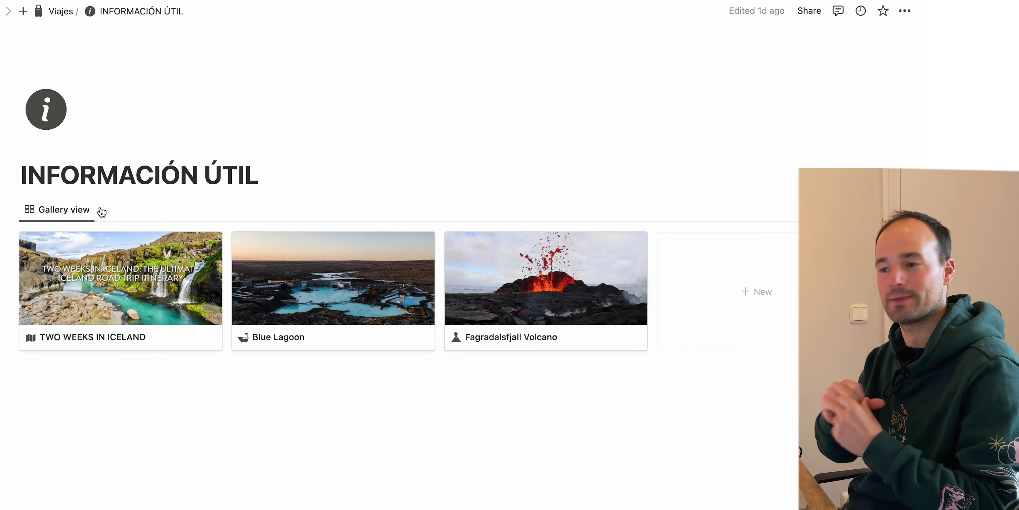
pyautogui.click(62, 12)
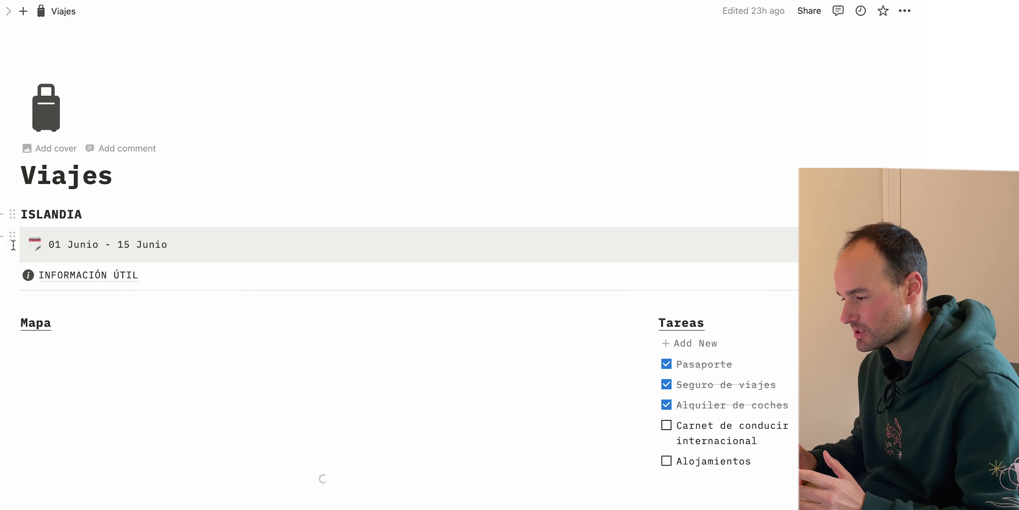
# Open INFORMACIÓN ÚTIL and read through the Fagradalsfjall Volcano card, including its embedded hiking and parking website and map
pyautogui.scroll(-3, 88, 150)
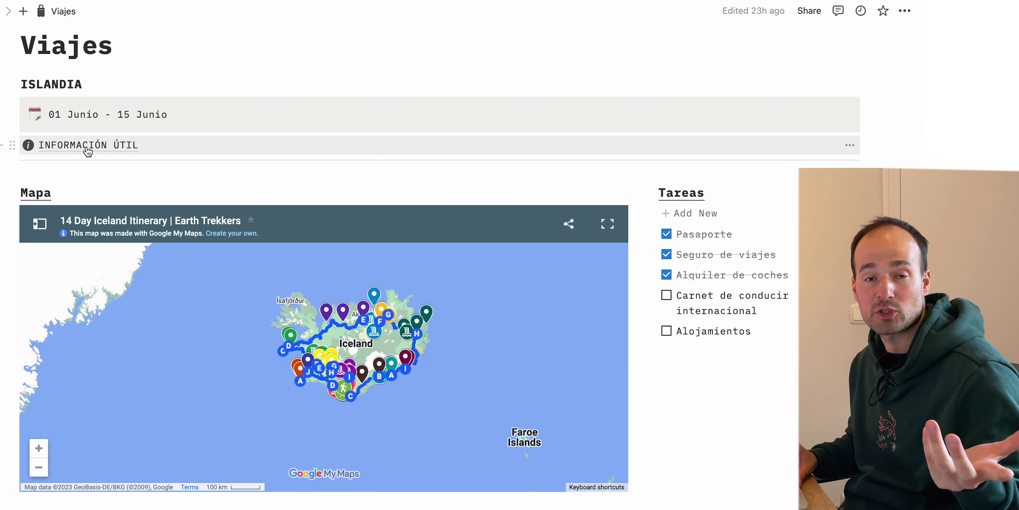
pyautogui.click(87, 150)
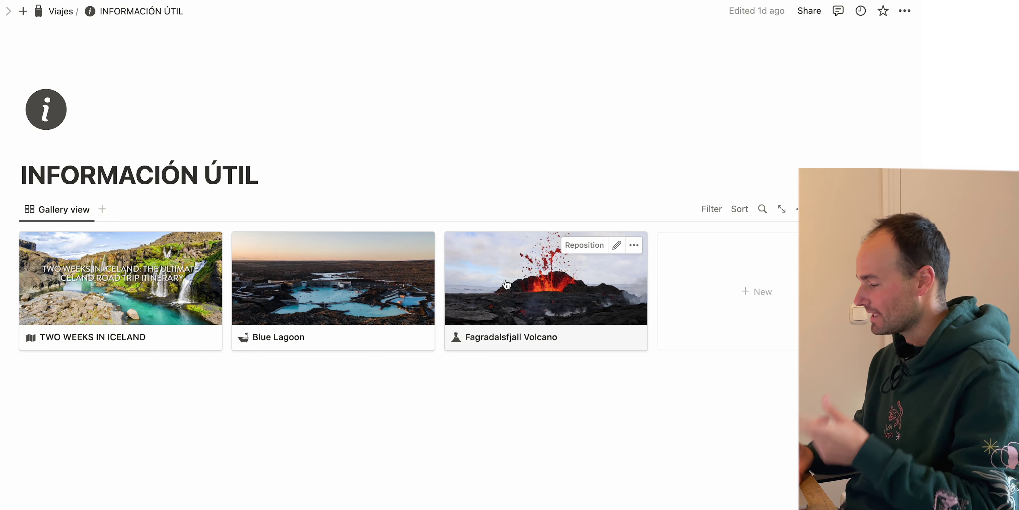
pyautogui.click(498, 275)
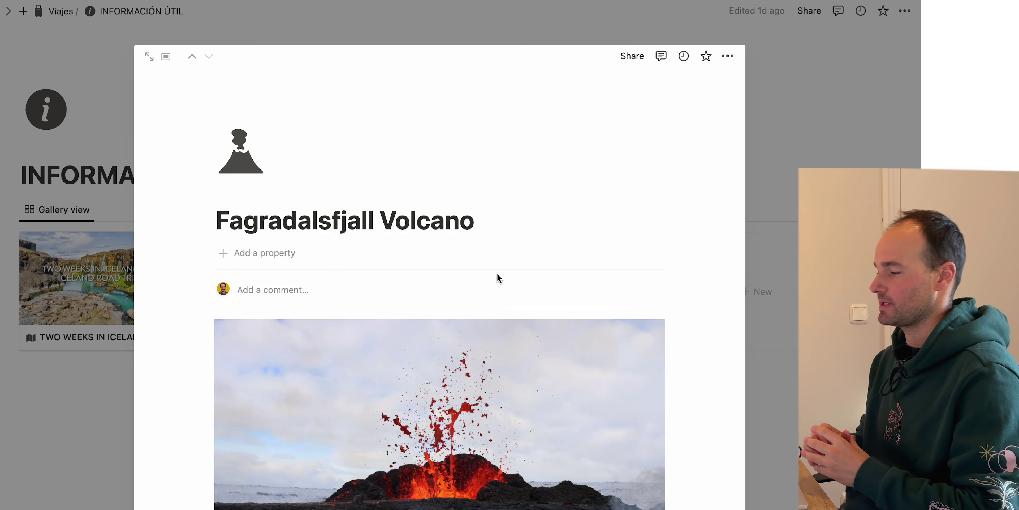
pyautogui.scroll(-3, 497, 274)
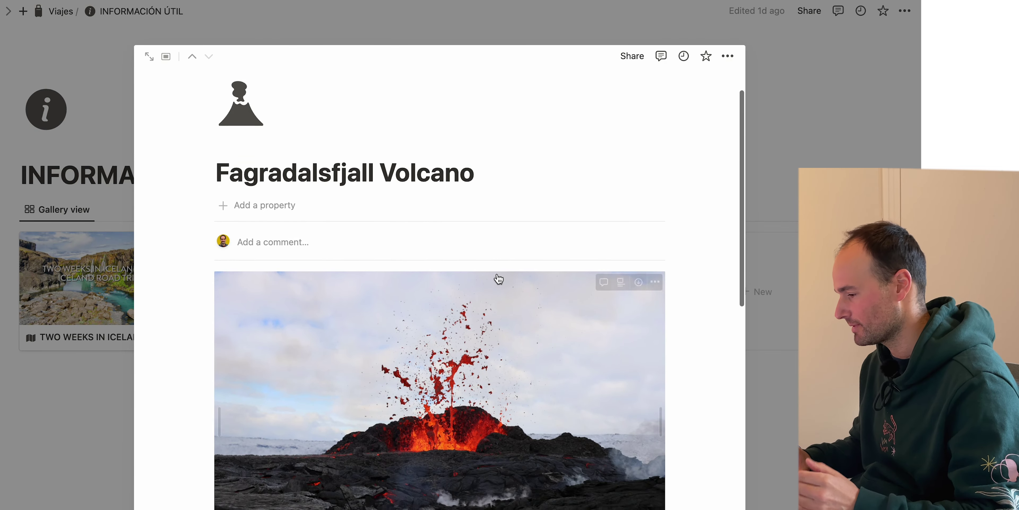
pyautogui.scroll(-8, 498, 278)
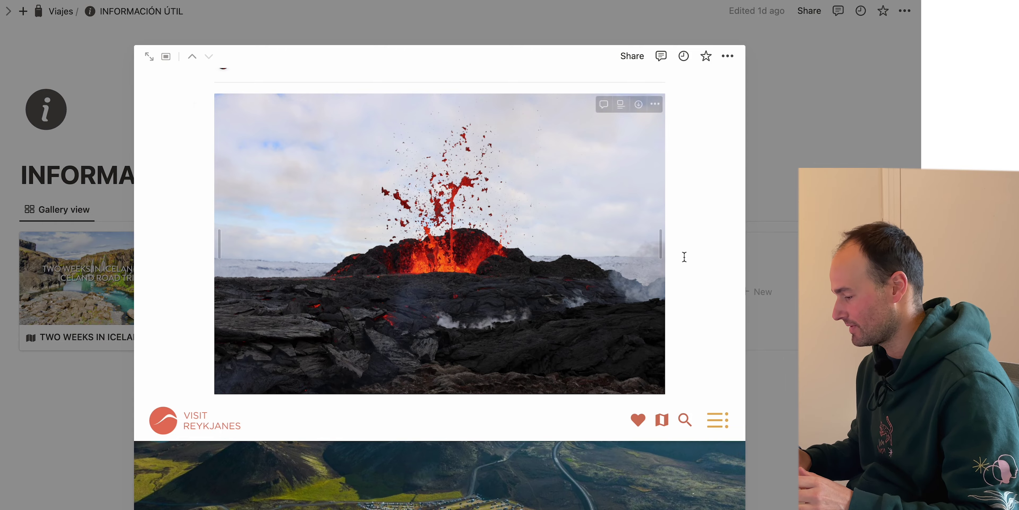
pyautogui.scroll(-15, 684, 257)
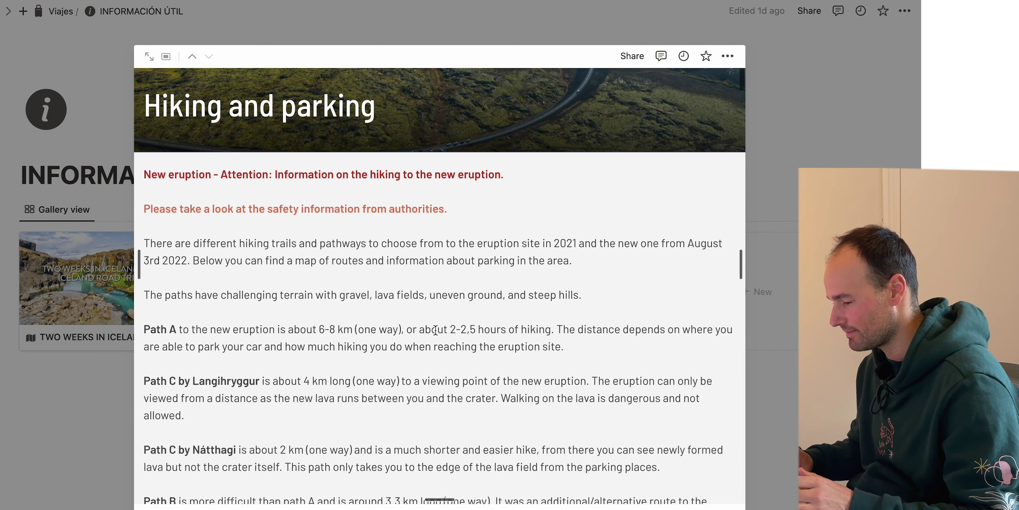
pyautogui.scroll(-20, 435, 330)
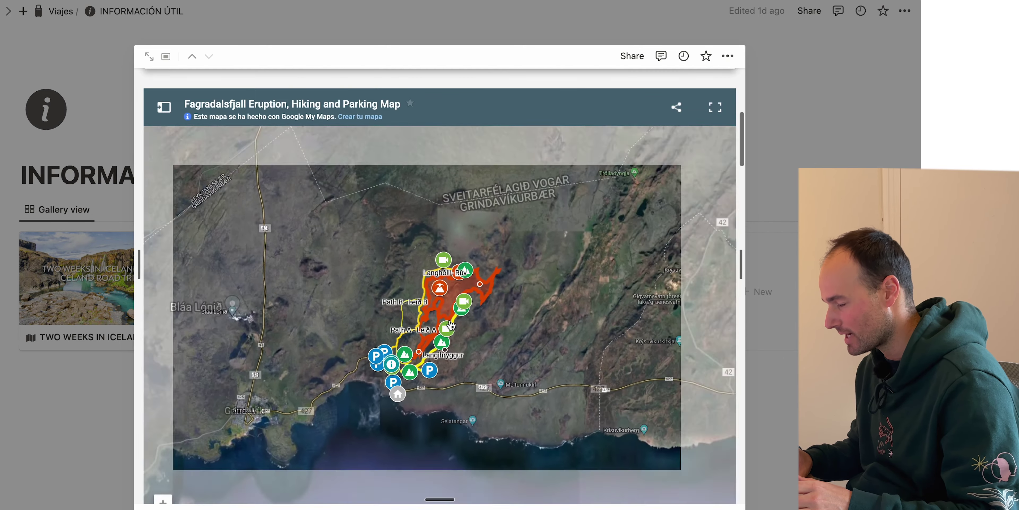
pyautogui.scroll(-20, 508, 387)
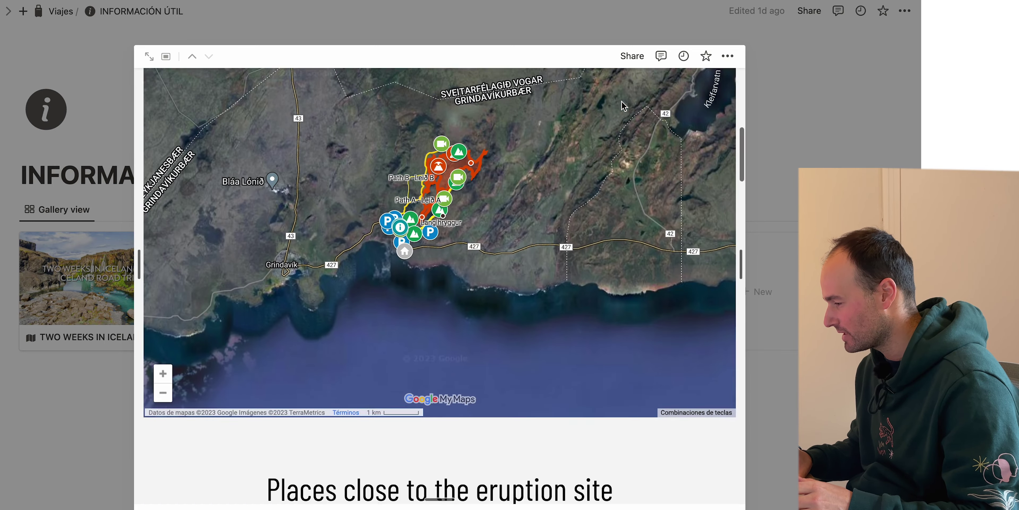
pyautogui.scroll(20, 506, 383)
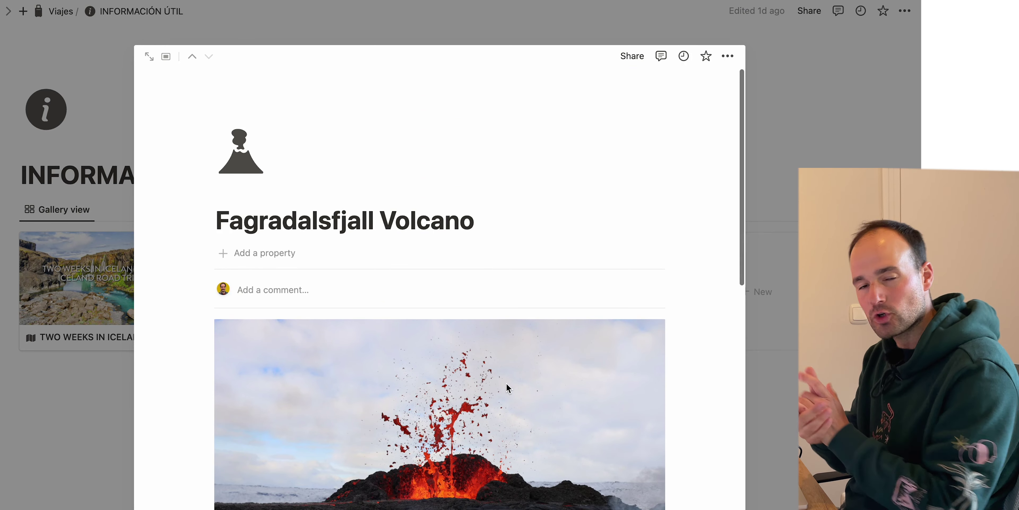
pyautogui.click(79, 404)
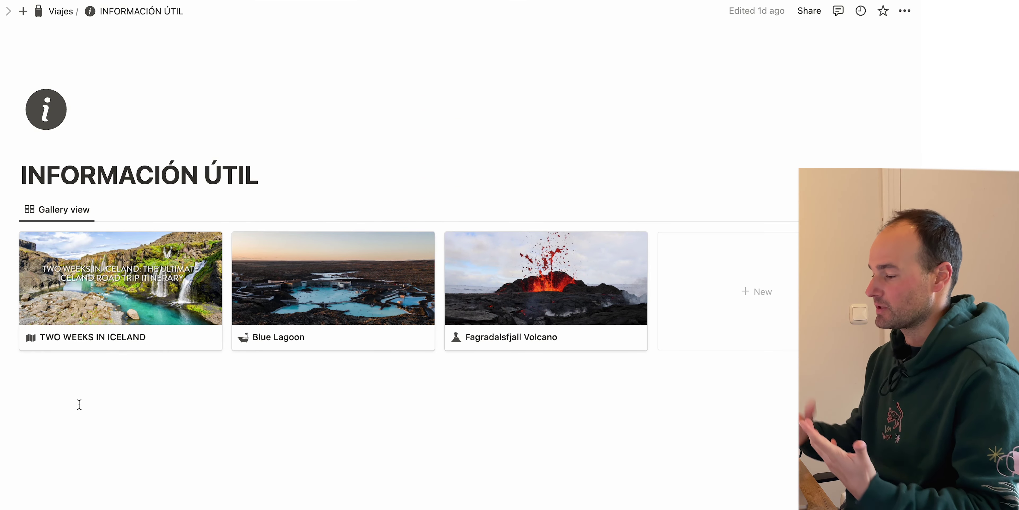
# Examine the Blue Lagoon card and its embedded website in the gallery, and close it
pyautogui.click(309, 283)
pyautogui.scroll(-3, 200, 311)
pyautogui.scroll(3, 201, 336)
pyautogui.scroll(-15, 202, 348)
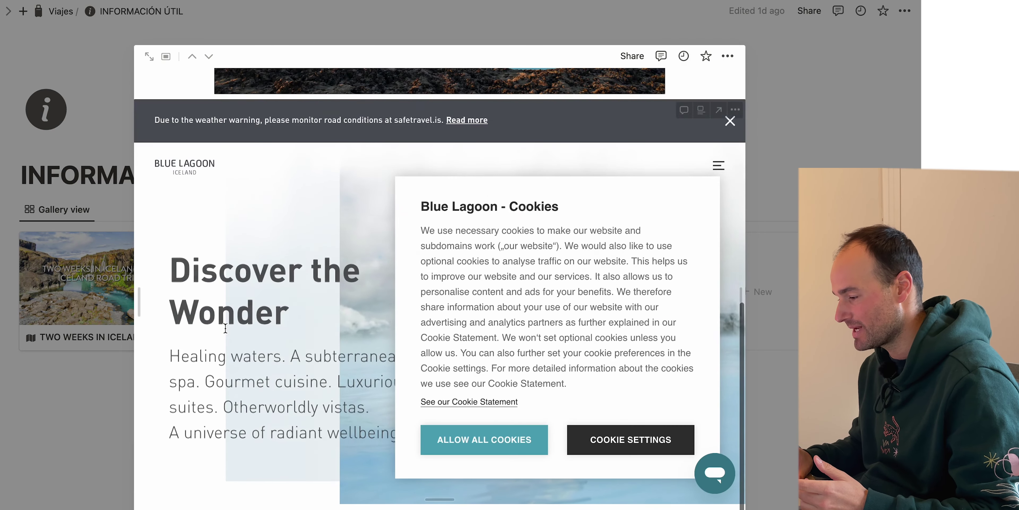
pyautogui.scroll(-5, 225, 328)
pyautogui.scroll(5, 225, 328)
pyautogui.click(59, 458)
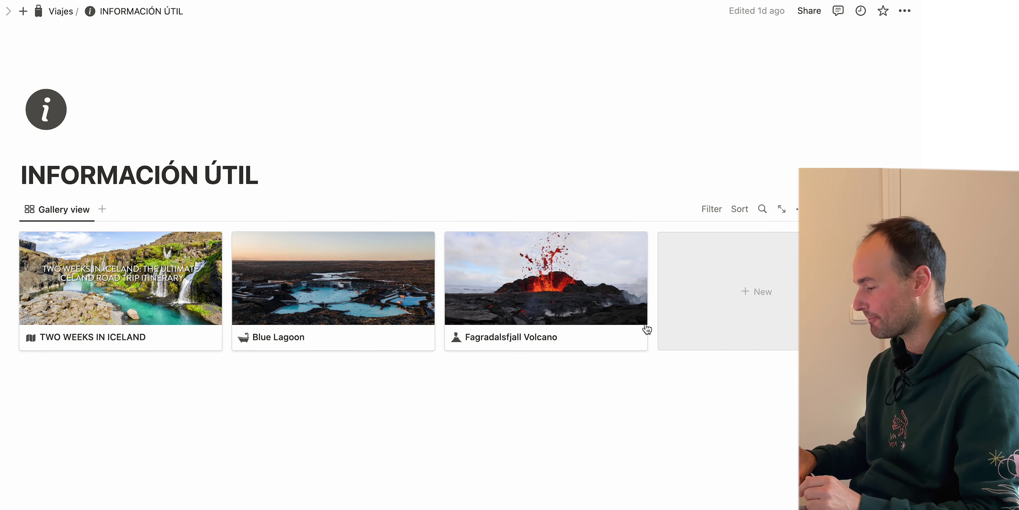
# Create a new gallery page titled "Volcan" with an empty body
pyautogui.click(741, 296)
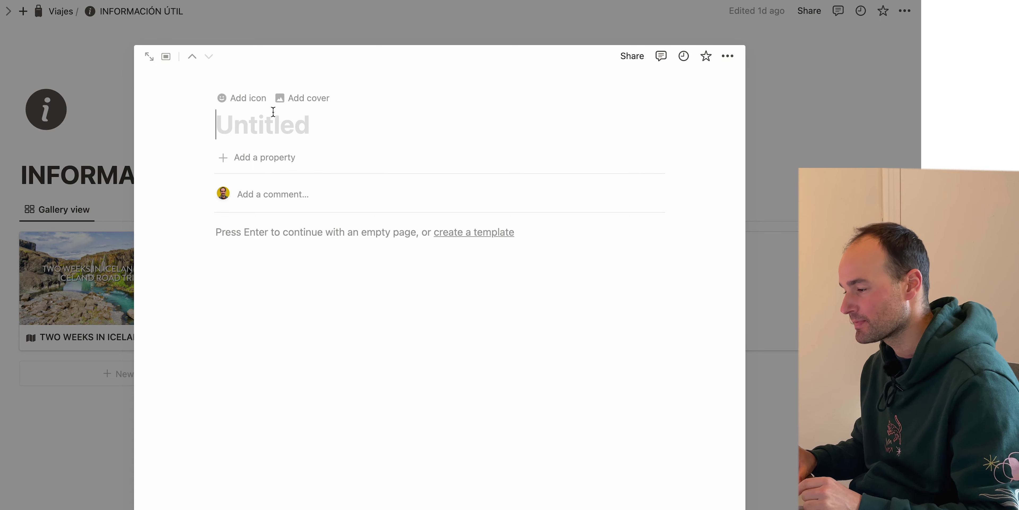
pyautogui.write('Volcan')
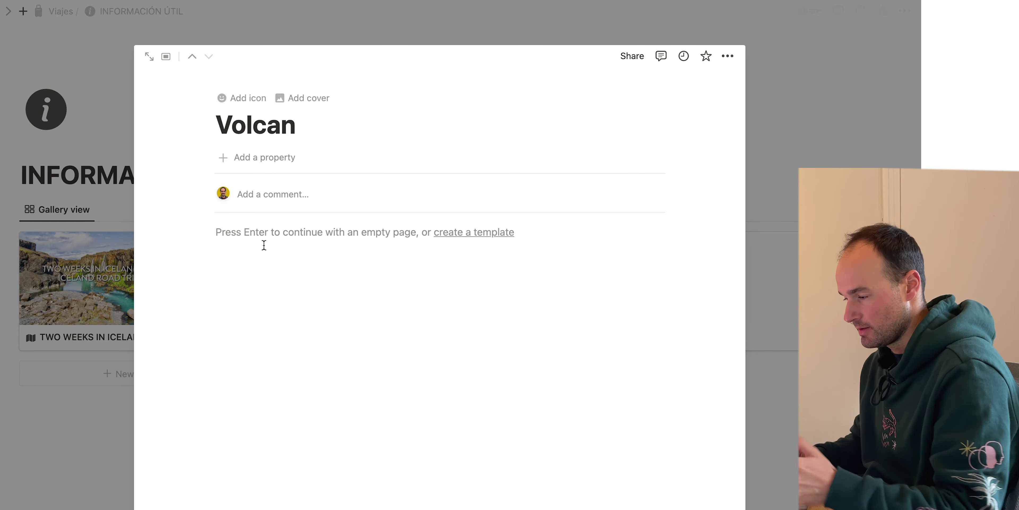
pyautogui.press('Return')
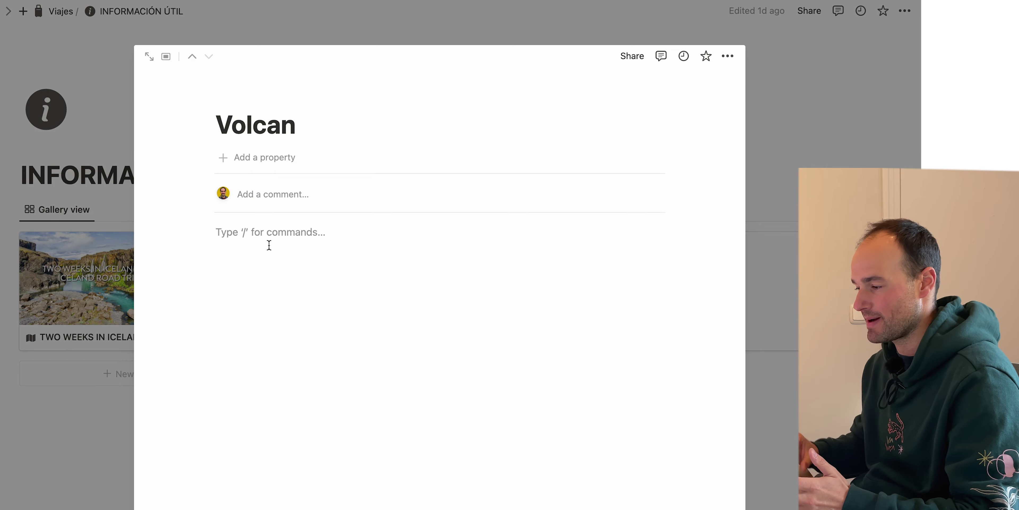
# Copy the GetYourGuide Húsavík page address from Safari, embed it in the Volcan page in Notion, and close the page
pyautogui.hotkey('ctrl', 'Up')
pyautogui.hotkey('ctrl', 'Left')
pyautogui.click(265, 239)
pyautogui.click(378, 20)
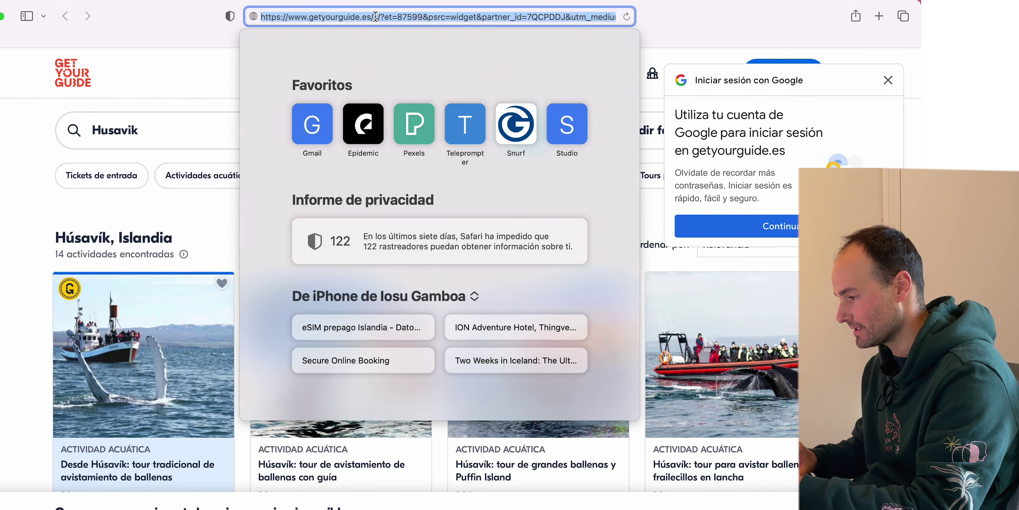
pyautogui.hotkey('ctrl', 'Up')
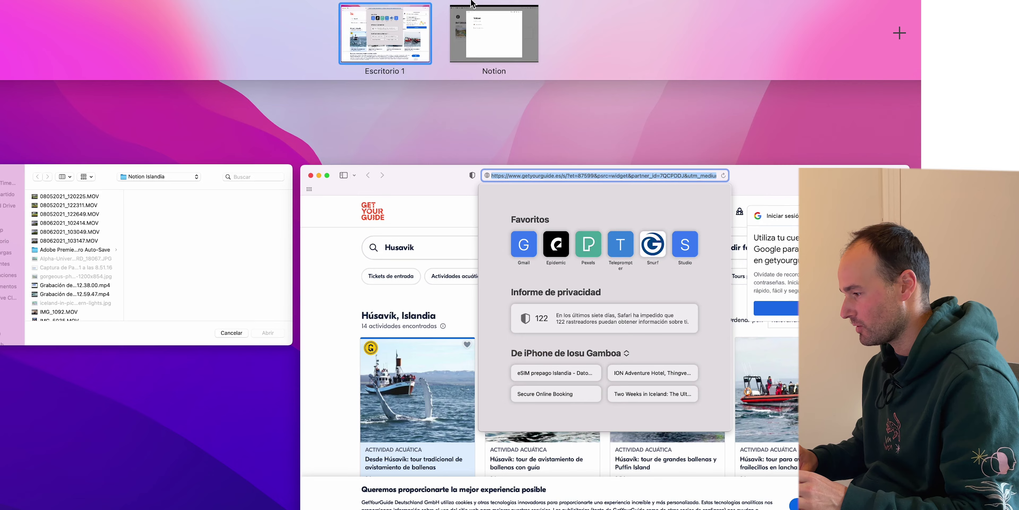
pyautogui.click(487, 48)
pyautogui.write('https://www.getyourguide.es/s/?et=87599&psrc=widget&partner_id=7QCPDDJ&utm_medium=online_publisher&cmp=2WeekIceland&currency=EUR&q=Husavik&queryMatch=all&widget=activities&wid=d2ebe9ff-b5b6-5b61-a044-c11c2c842574&visitor_id=451ACA7803664A3DA1EB3480383D98DF&visitor-id=451ACA7803664A3DA1EB3480383D98DF&locale_autoredirect_optout=true')
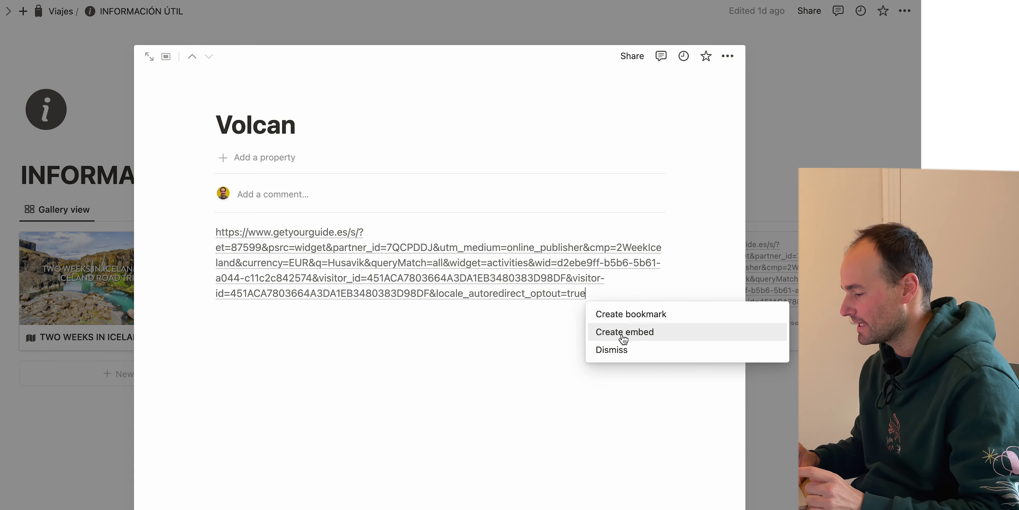
pyautogui.click(636, 334)
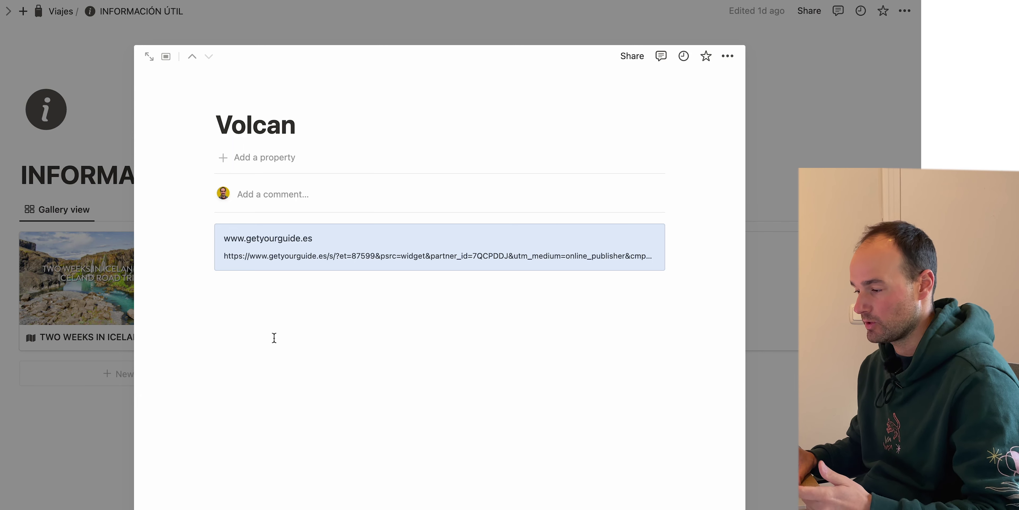
pyautogui.click(69, 440)
# View the Fagradalsfjall Volcano card's embedded Visit Reykjanes website, and close the card
pyautogui.click(521, 255)
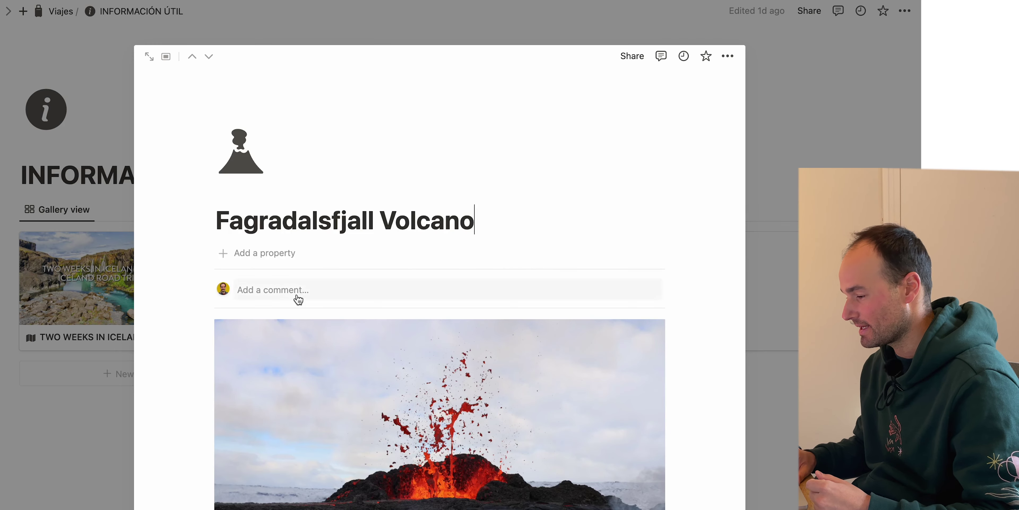
pyautogui.scroll(-10, 203, 371)
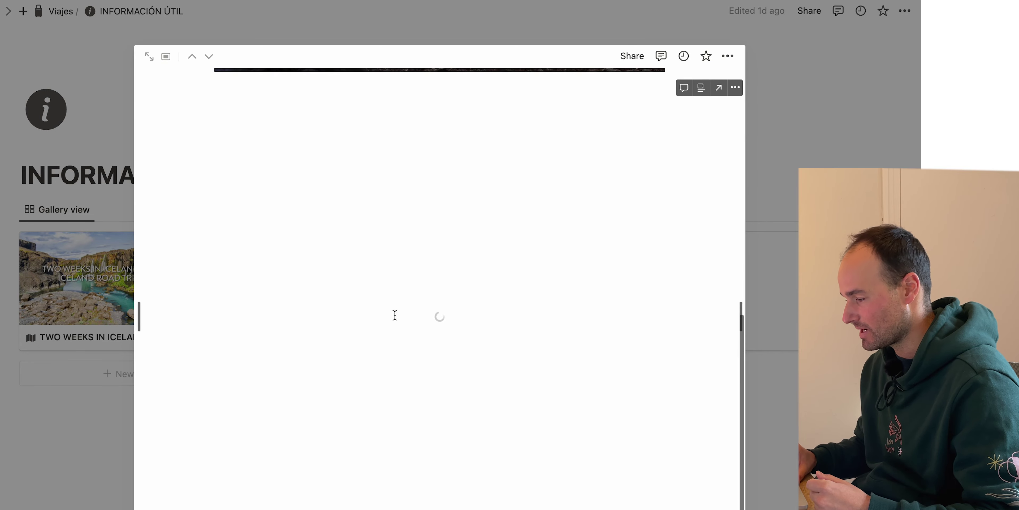
pyautogui.scroll(-10, 395, 315)
pyautogui.scroll(3, 395, 315)
pyautogui.scroll(15, 396, 199)
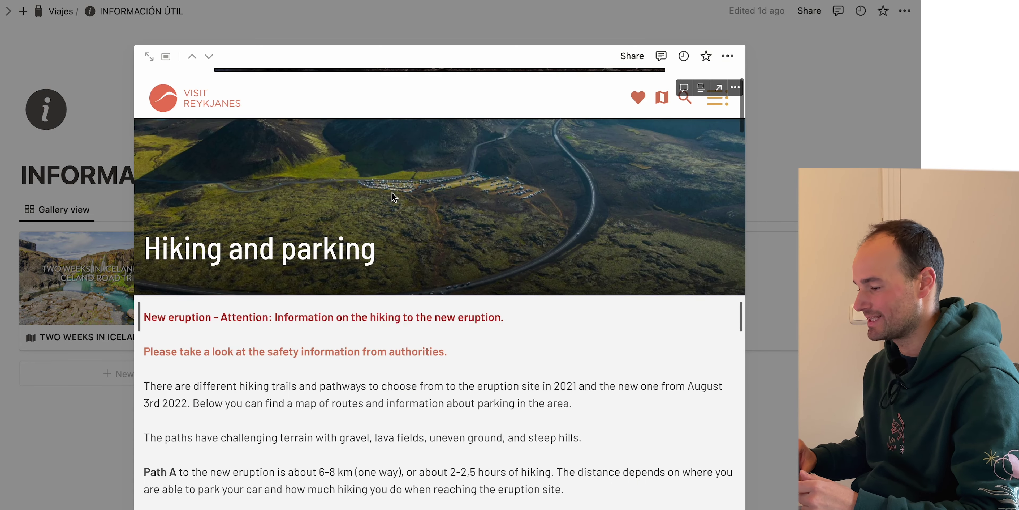
pyautogui.click(88, 450)
# Return to the Viajes page and explore the route around Reykjavík and southern Iceland on the embedded itinerary map
pyautogui.click(67, 14)
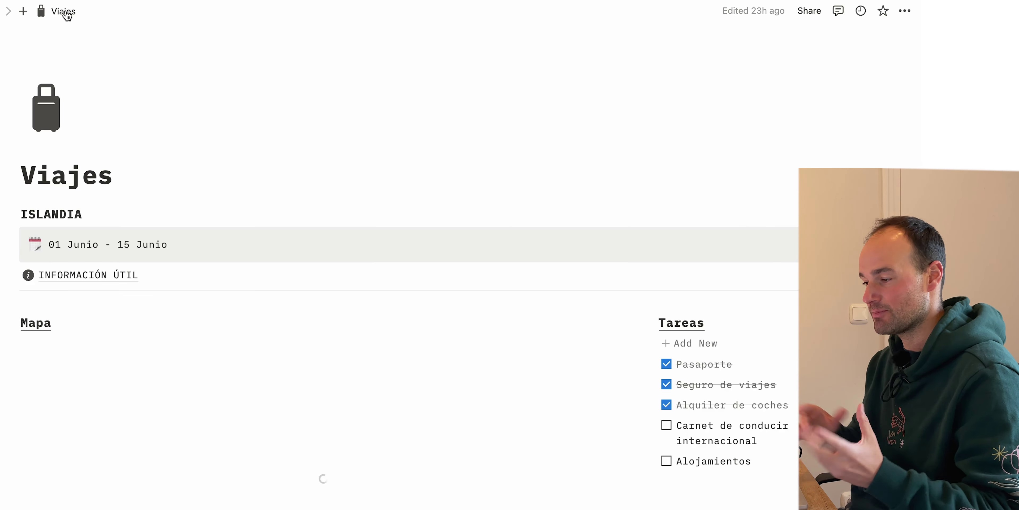
pyautogui.scroll(-3, 20, 114)
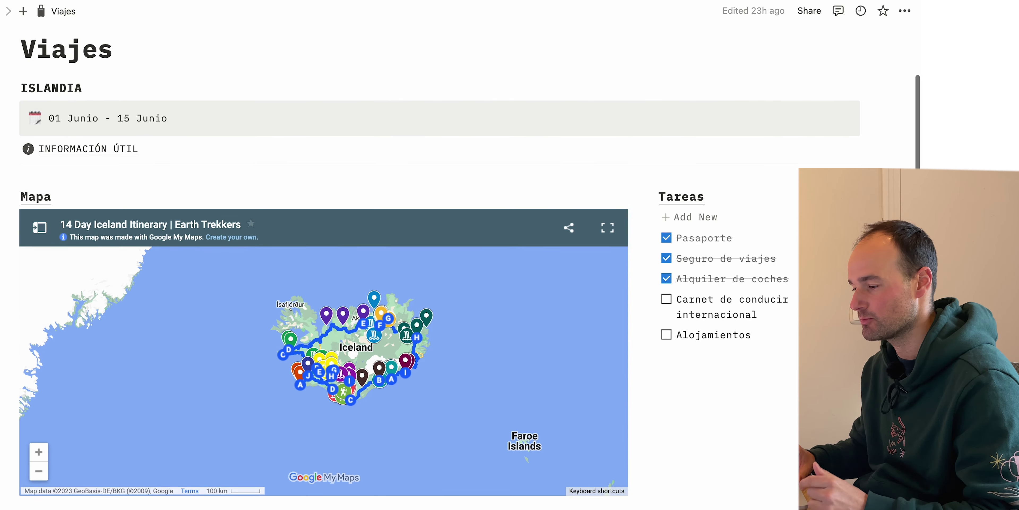
pyautogui.scroll(-1, 385, 301)
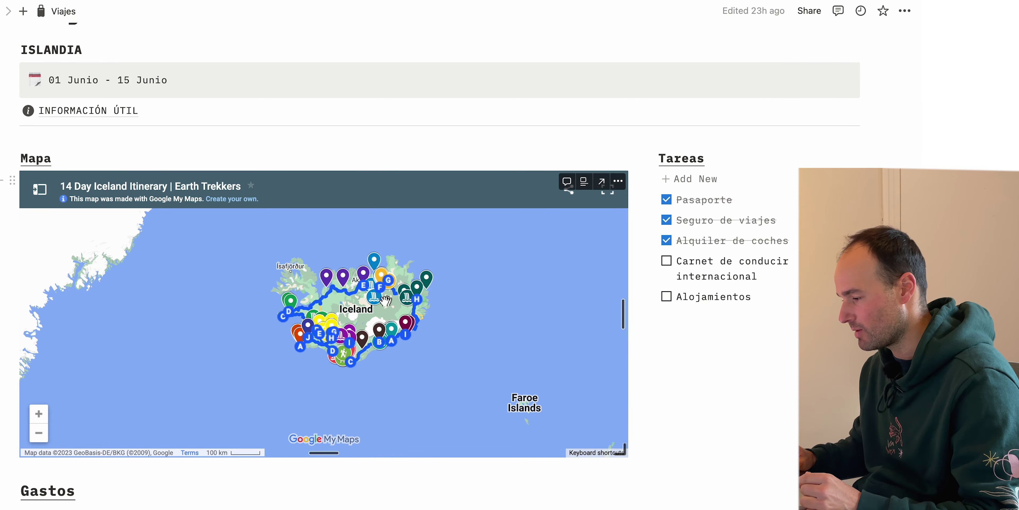
pyautogui.scroll(5, 382, 306)
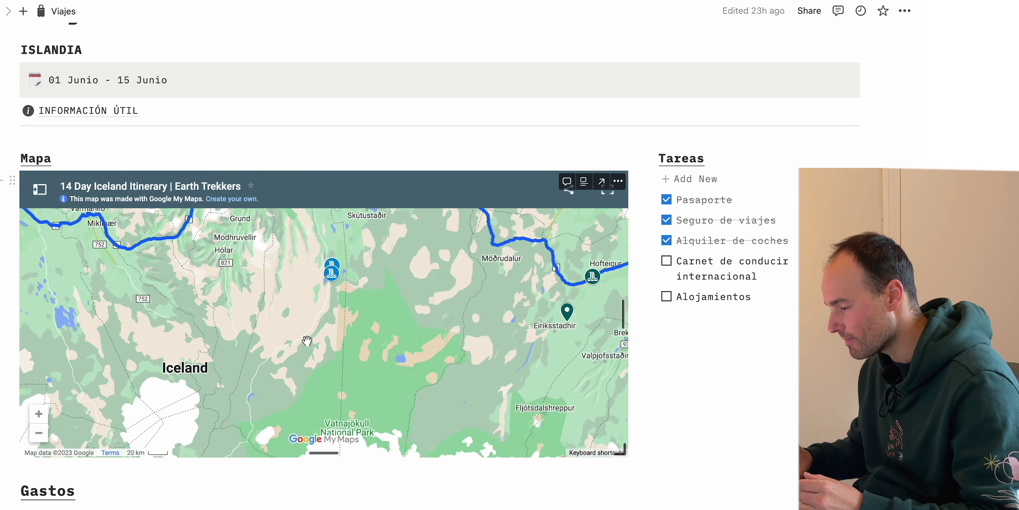
pyautogui.moveTo(120, 393); pyautogui.dragTo(417, 223)
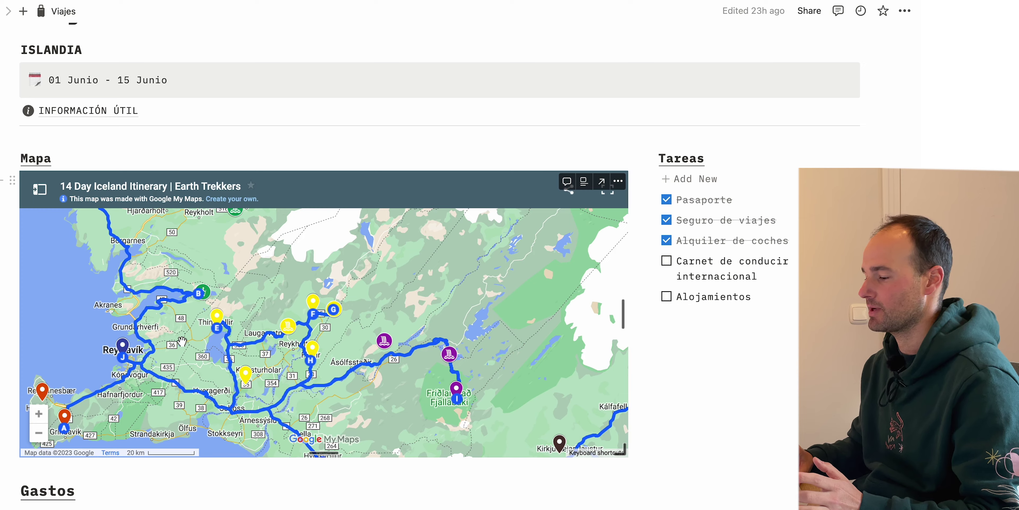
pyautogui.moveTo(390, 398); pyautogui.dragTo(251, 398)
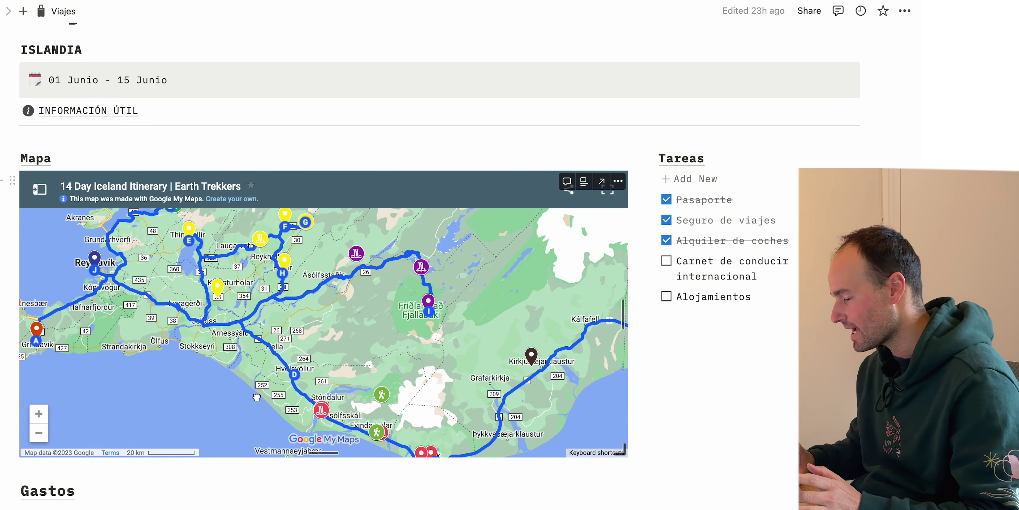
# Zoom the itinerary map out to the whole of Iceland, then open and dismiss its link replacement prompt
pyautogui.scroll(-3, 368, 342)
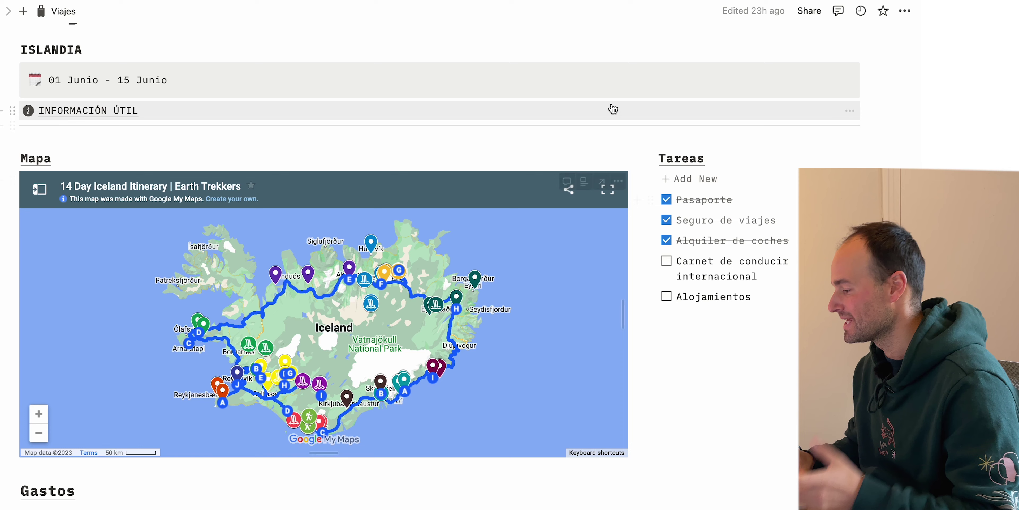
pyautogui.click(616, 184)
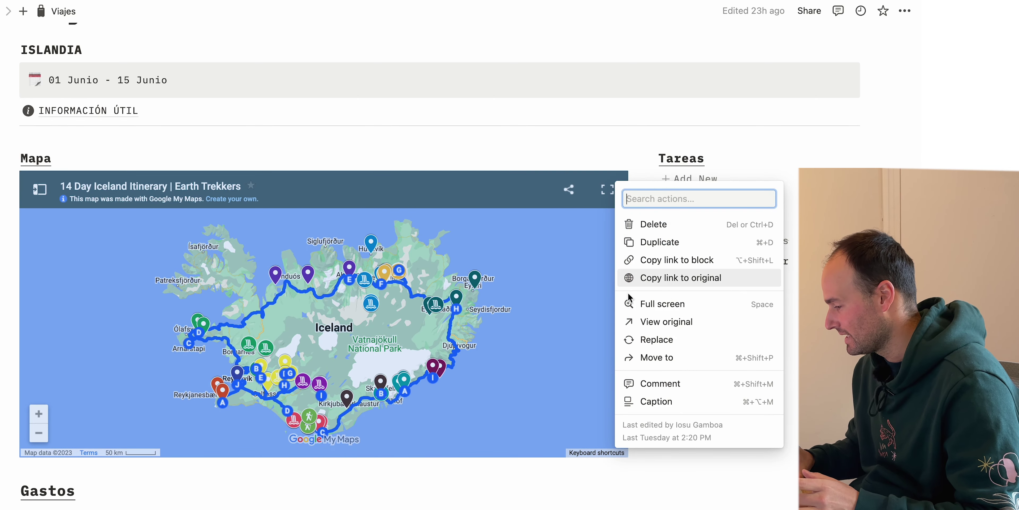
pyautogui.click(650, 341)
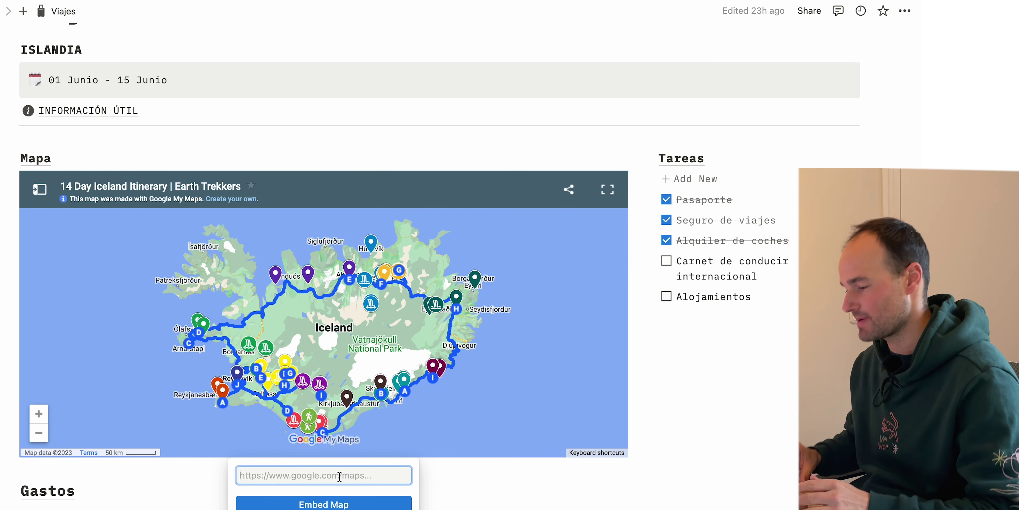
pyautogui.click(546, 495)
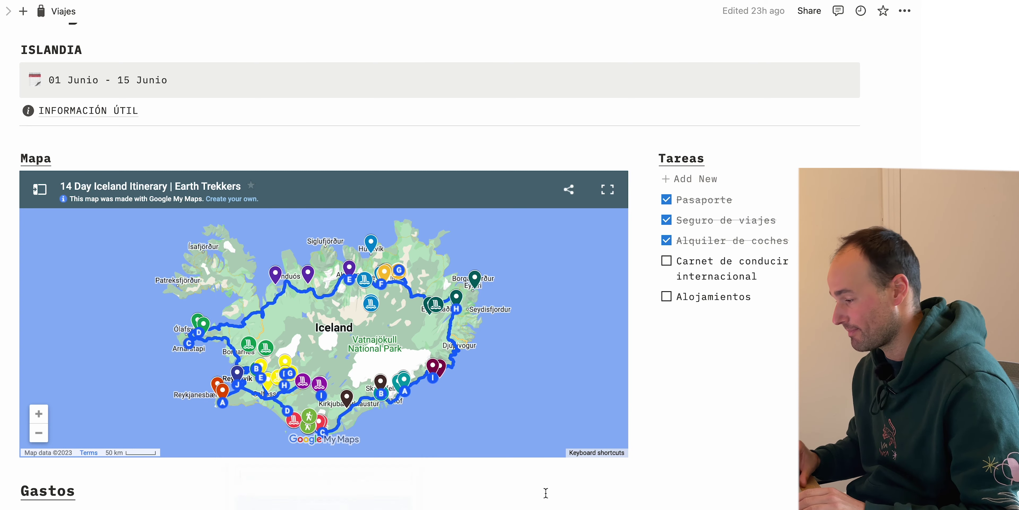
# Clear the Pasaporte and Seguro de viajes checkboxes in Tareas, and toggle Alquiler de coches off and back on
pyautogui.scroll(3, 726, 392)
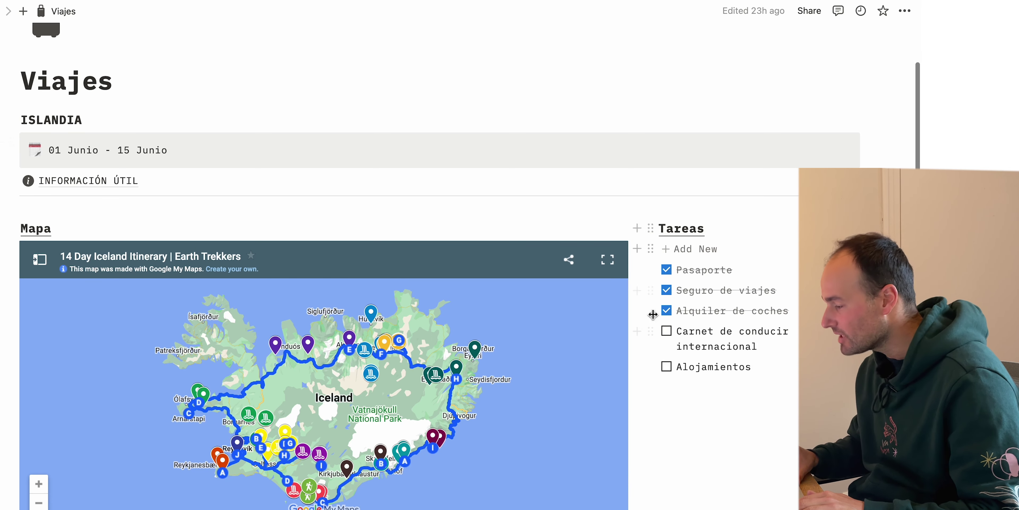
pyautogui.click(666, 271)
pyautogui.click(666, 291)
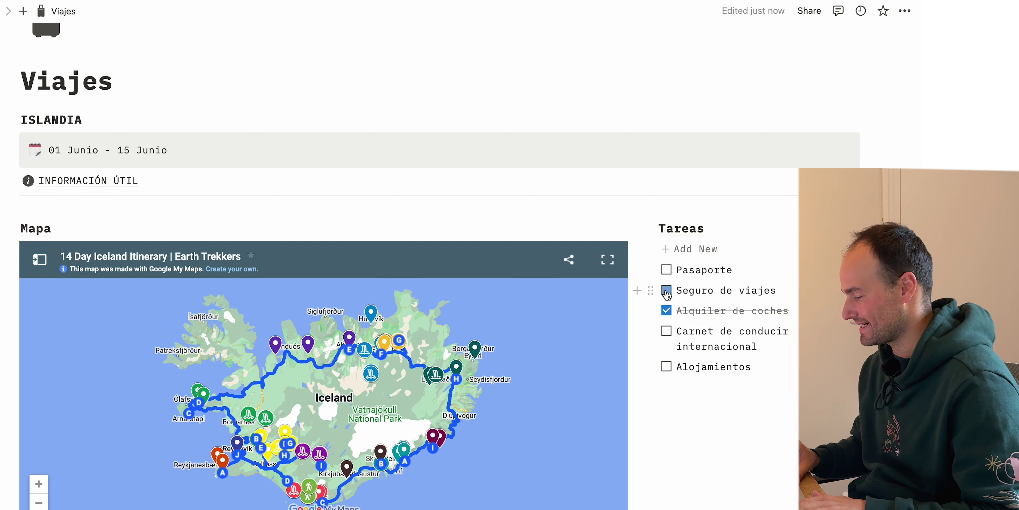
pyautogui.click(666, 311)
pyautogui.click(666, 271)
pyautogui.click(666, 271)
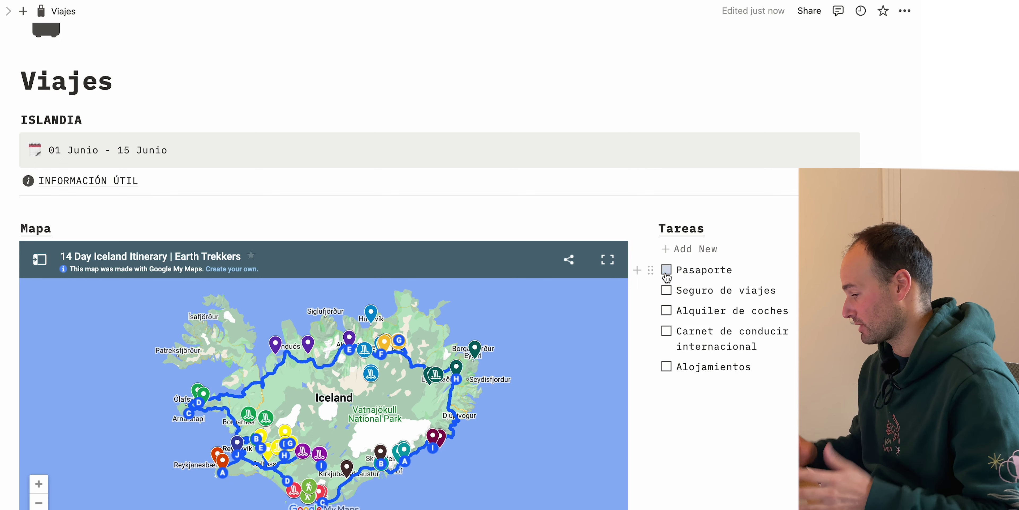
pyautogui.click(667, 312)
# Add a new to-do named "e-sim" to the Tareas list
pyautogui.scroll(2, 666, 428)
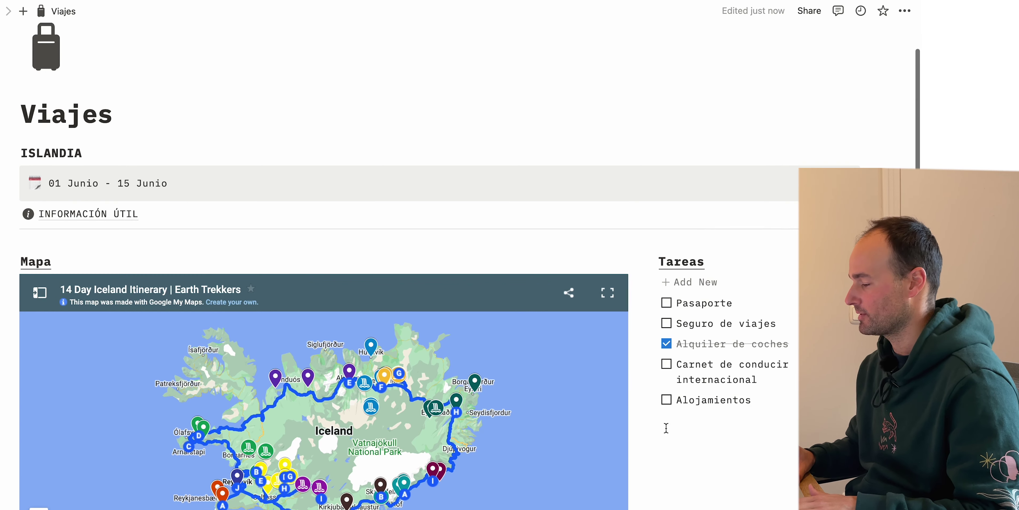
pyautogui.click(691, 282)
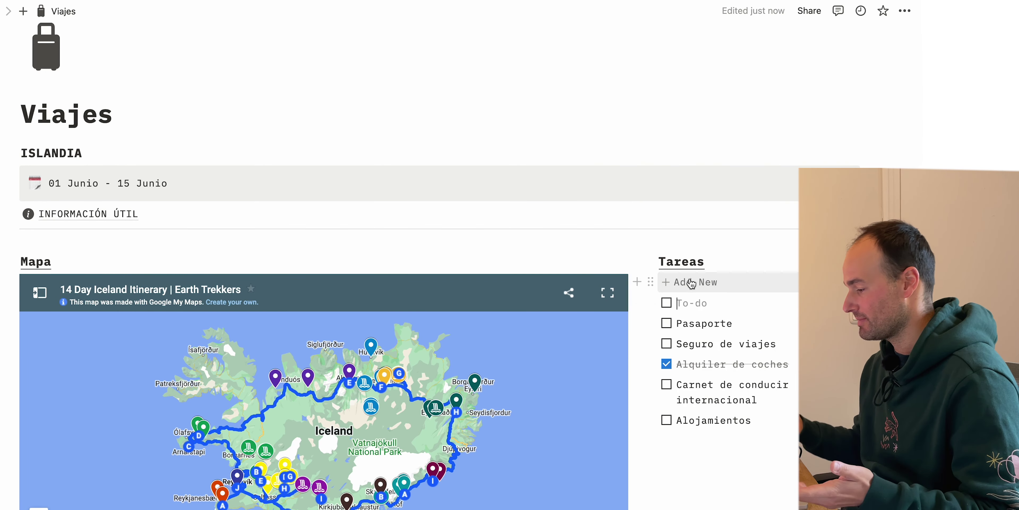
pyautogui.write('e-sim')
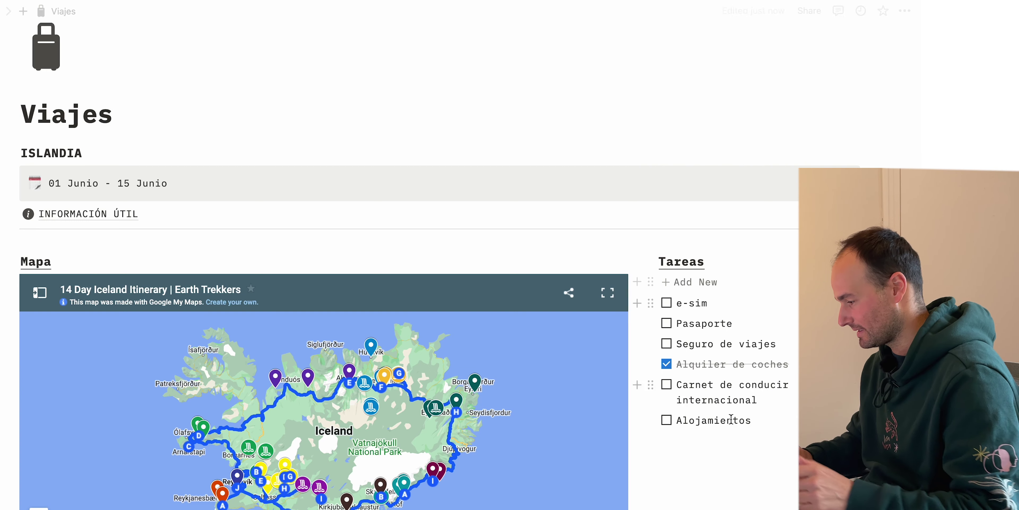
pyautogui.click(731, 449)
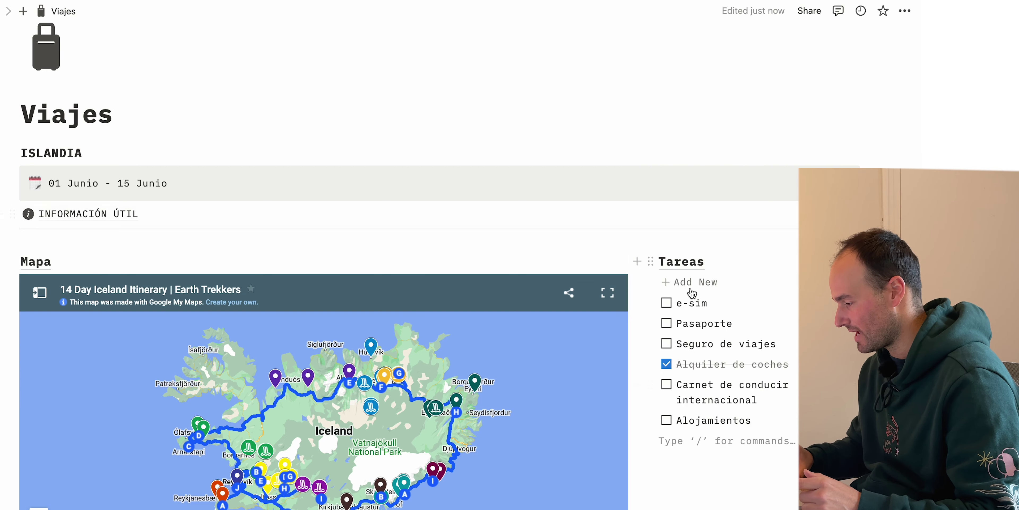
# Mark the Pasaporte and Seguro de viajes tasks as completed in Tareas
pyautogui.scroll(-3, 669, 277)
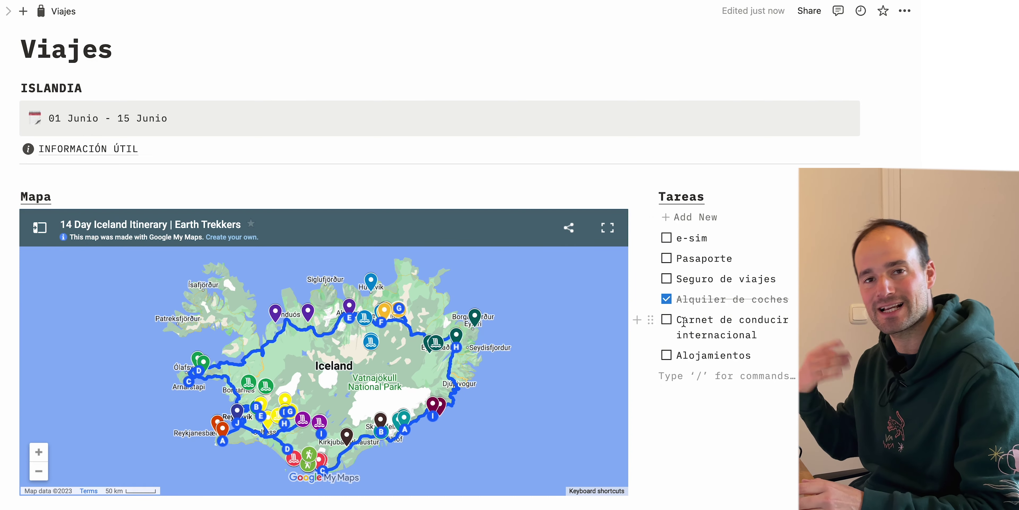
pyautogui.scroll(-2, 691, 422)
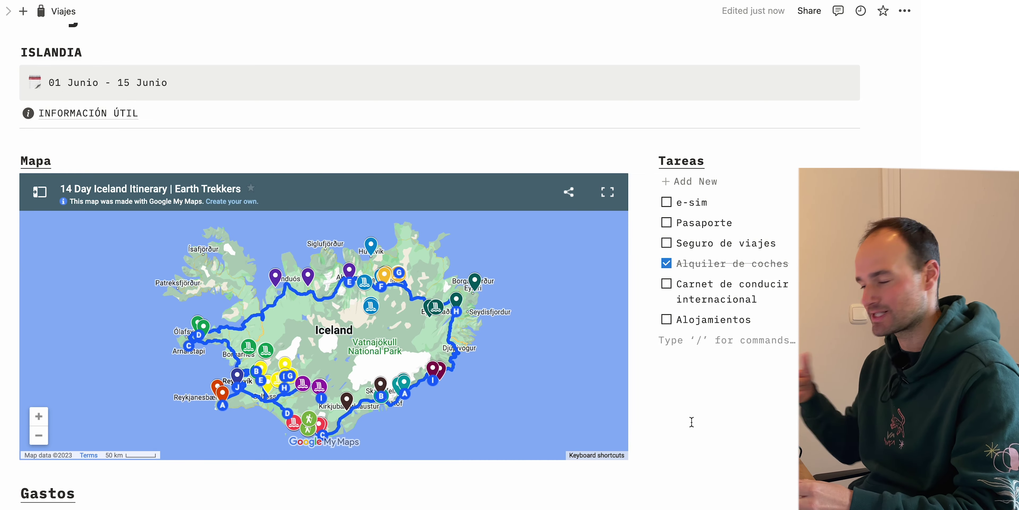
pyautogui.scroll(-3, 692, 422)
pyautogui.scroll(3, 692, 422)
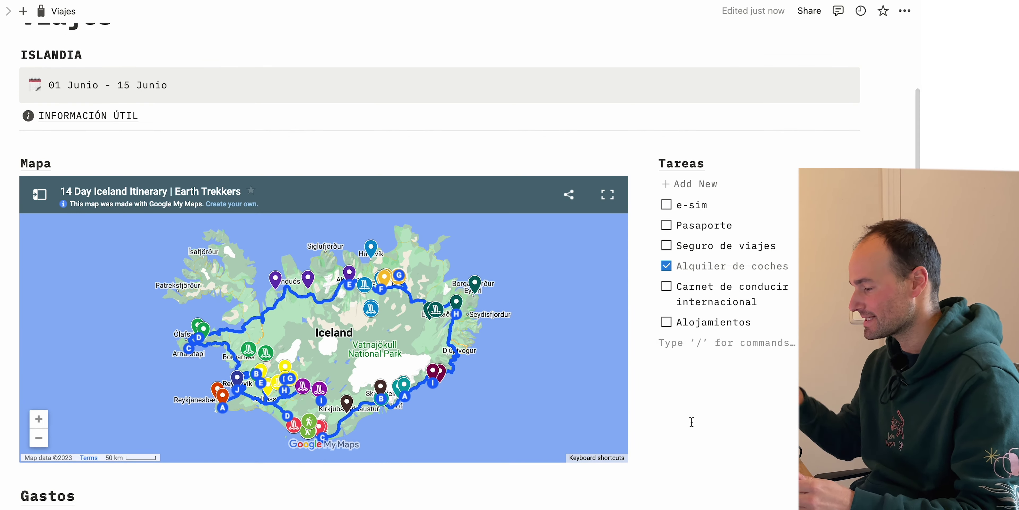
pyautogui.click(666, 225)
pyautogui.click(667, 245)
# Pan the itinerary map slightly southward and review the expenses in the Gastos table
pyautogui.scroll(2, 650, 392)
pyautogui.scroll(2, 650, 391)
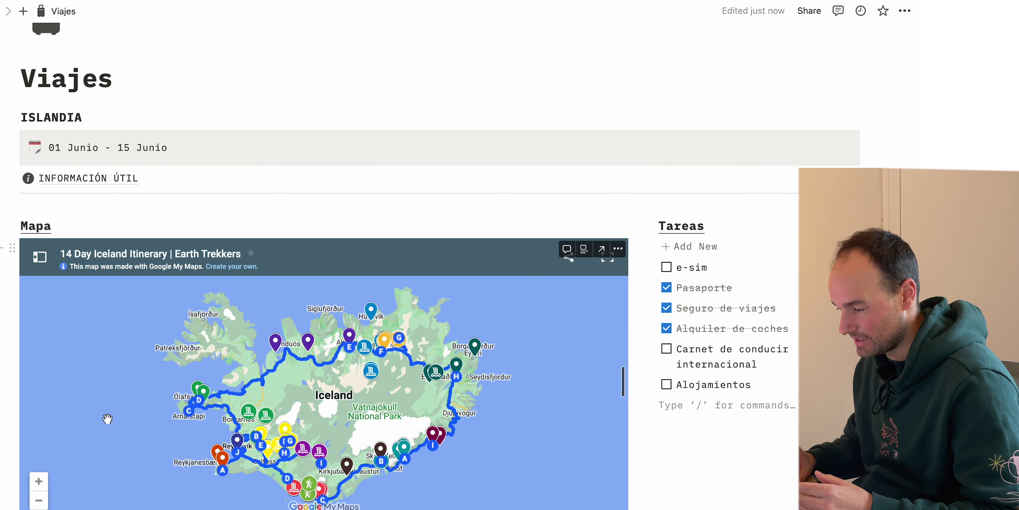
pyautogui.moveTo(150, 428); pyautogui.dragTo(149, 385)
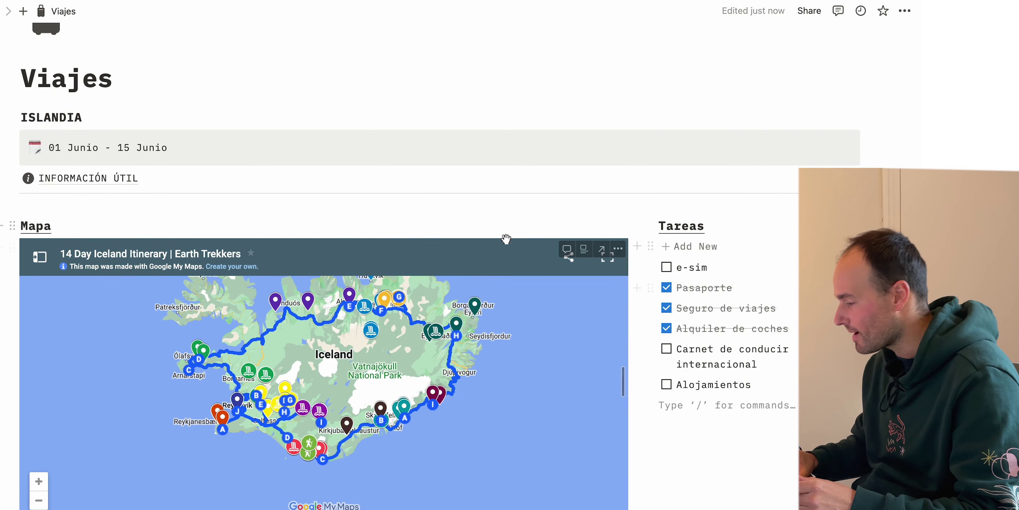
pyautogui.scroll(-3, 668, 420)
pyautogui.scroll(-4, 668, 419)
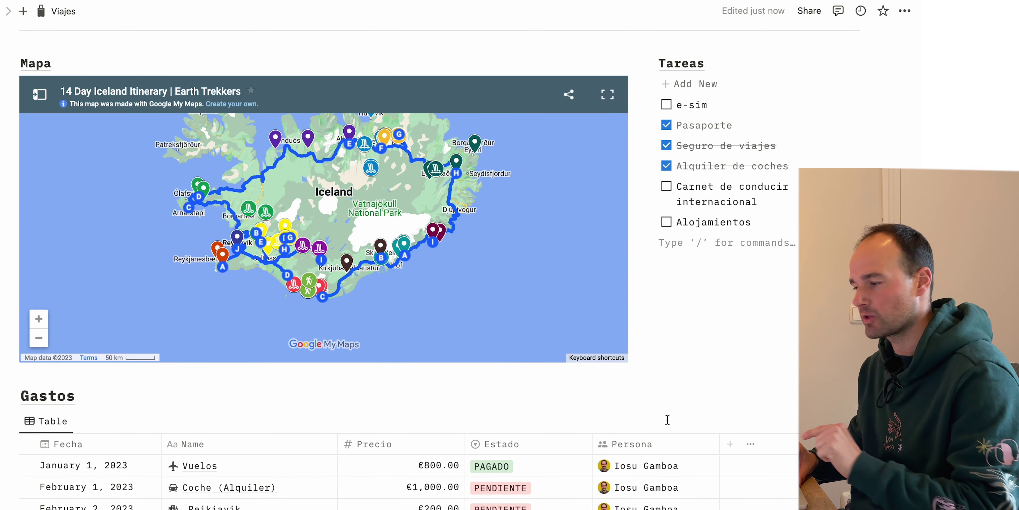
pyautogui.scroll(-7, 668, 420)
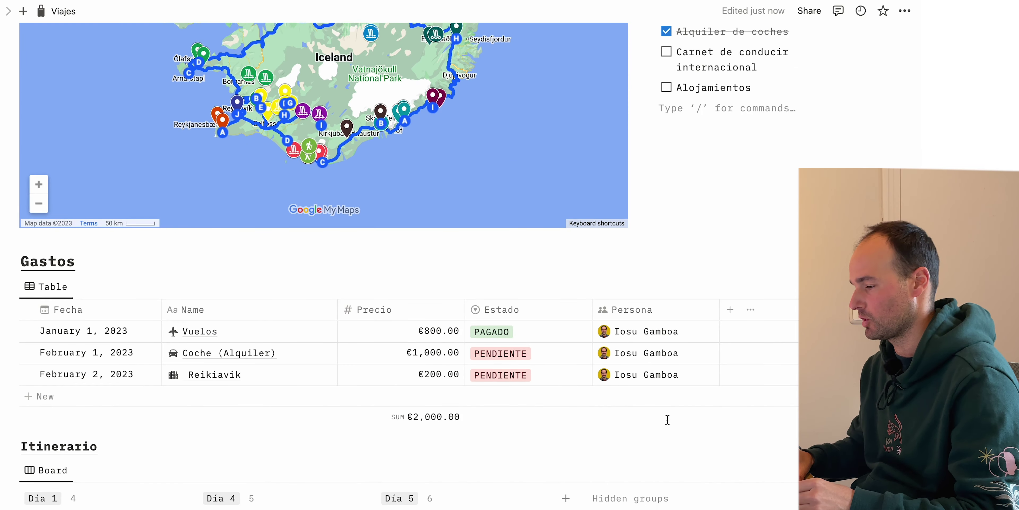
pyautogui.scroll(-2, 617, 434)
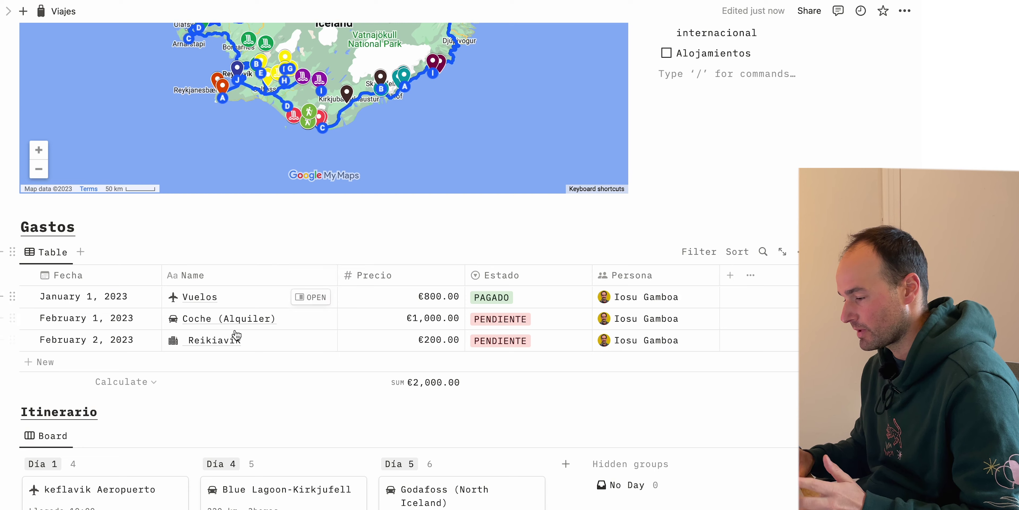
# Open the Vuelos expense page to examine its properties, close it, and check the Precio total in Gastos
pyautogui.click(311, 298)
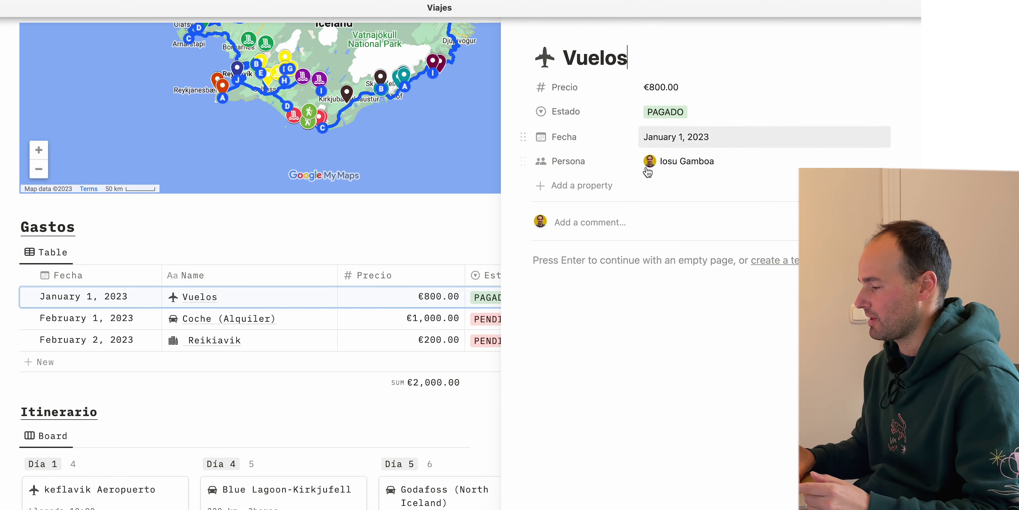
pyautogui.click(377, 218)
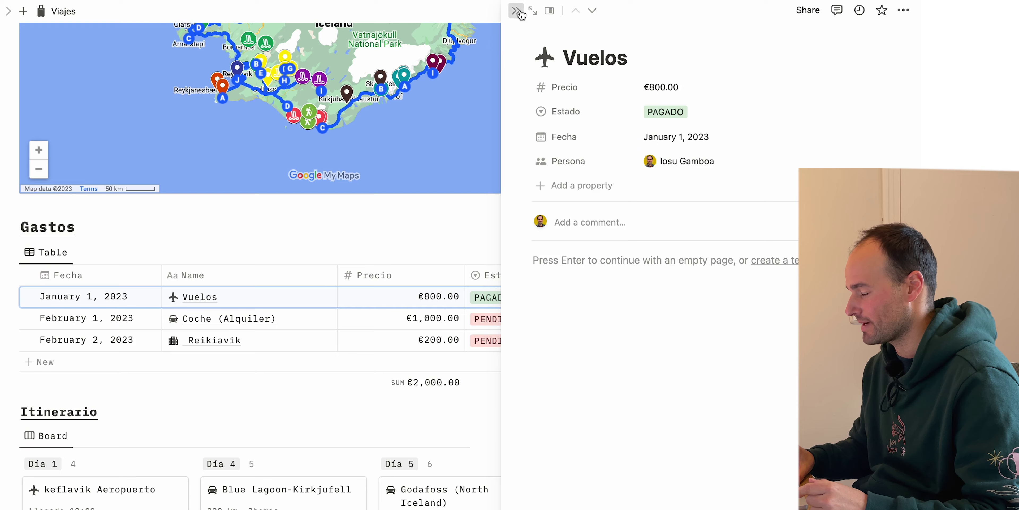
pyautogui.click(516, 10)
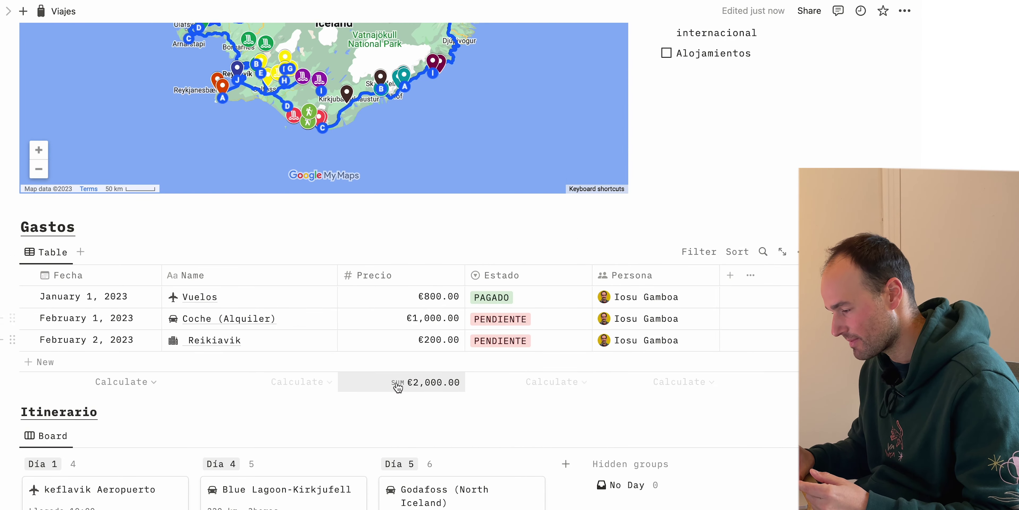
pyautogui.scroll(-1, 438, 406)
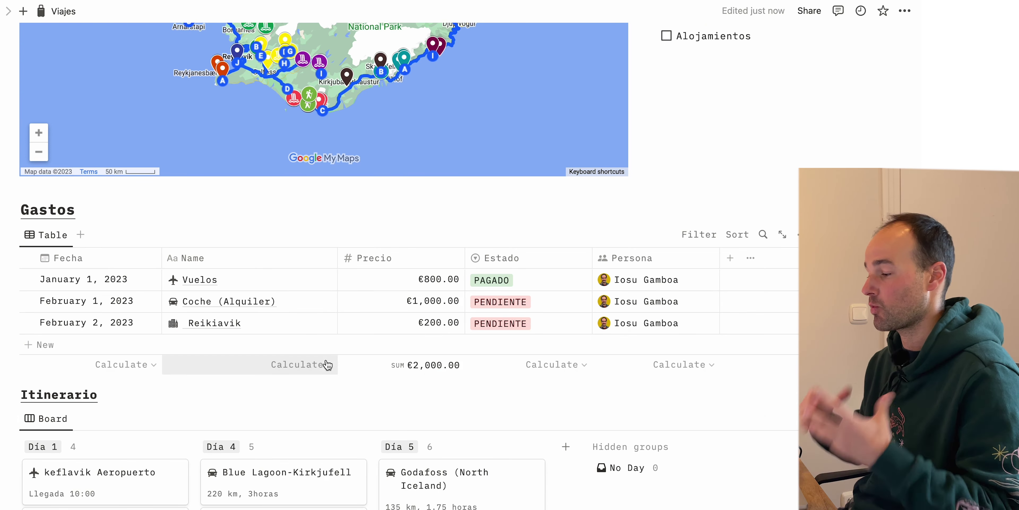
pyautogui.scroll(1, 253, 340)
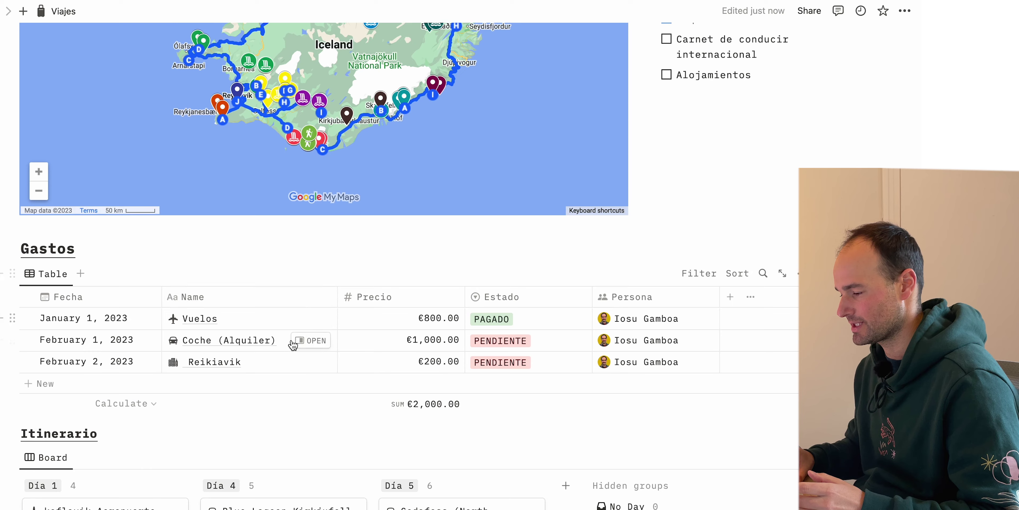
# View the Reikiavik expense page and its bookmarked Hotel Keflavik website in Safari, then return to Notion and close the page
pyautogui.click(311, 362)
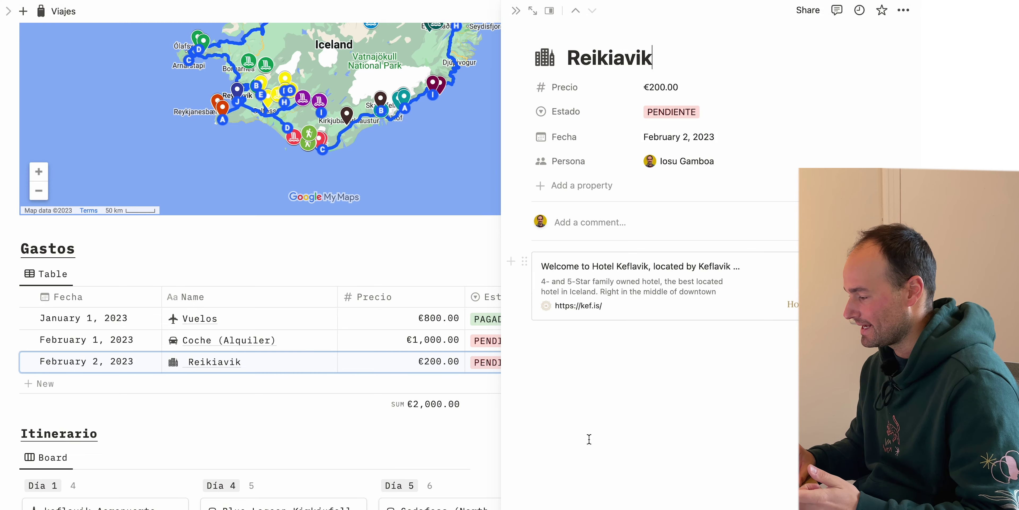
pyautogui.click(625, 295)
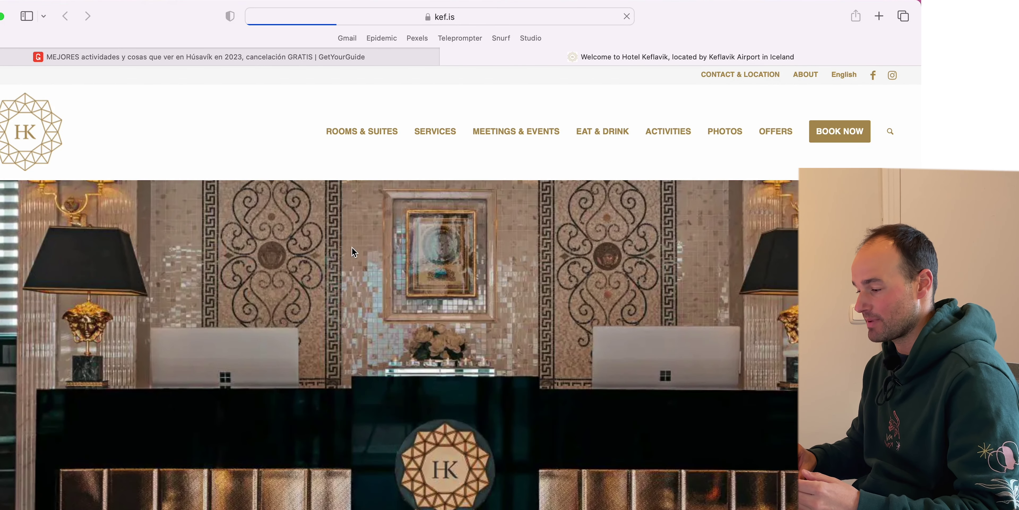
pyautogui.moveTo(377, 181)
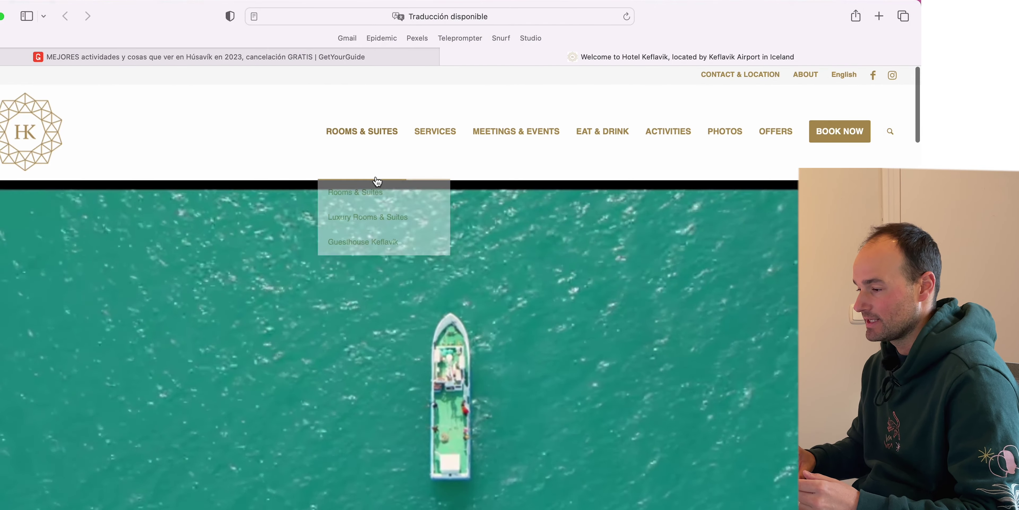
pyautogui.click(447, 57)
pyautogui.hotkey('ctrl', 'Up')
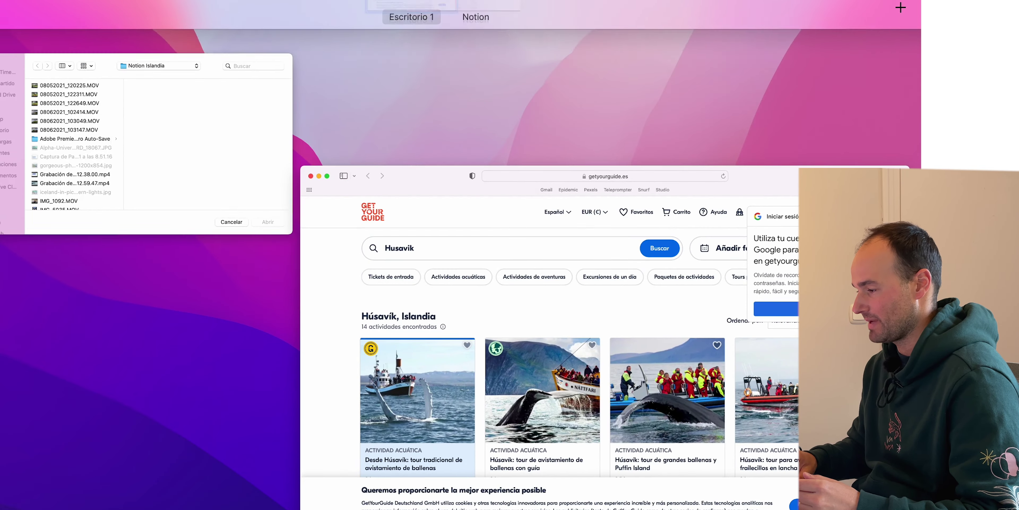
pyautogui.click(481, 51)
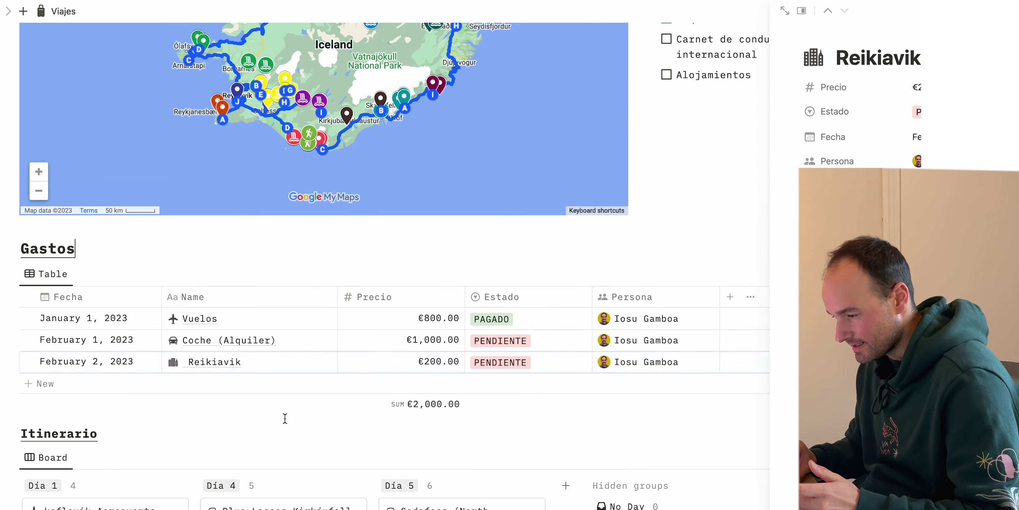
pyautogui.click(284, 418)
# Add a new expense named "Hotel" to the Gastos table
pyautogui.click(42, 385)
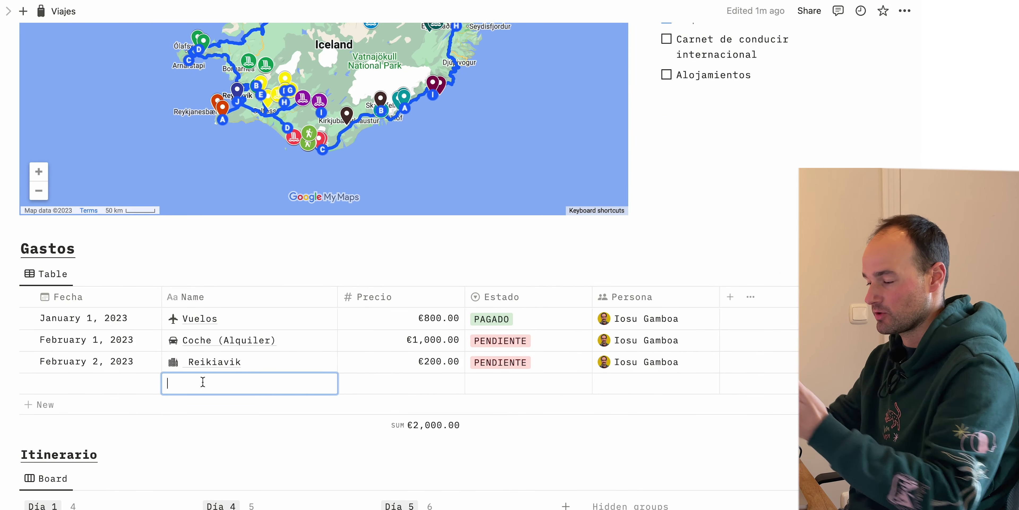
pyautogui.write('Hotel')
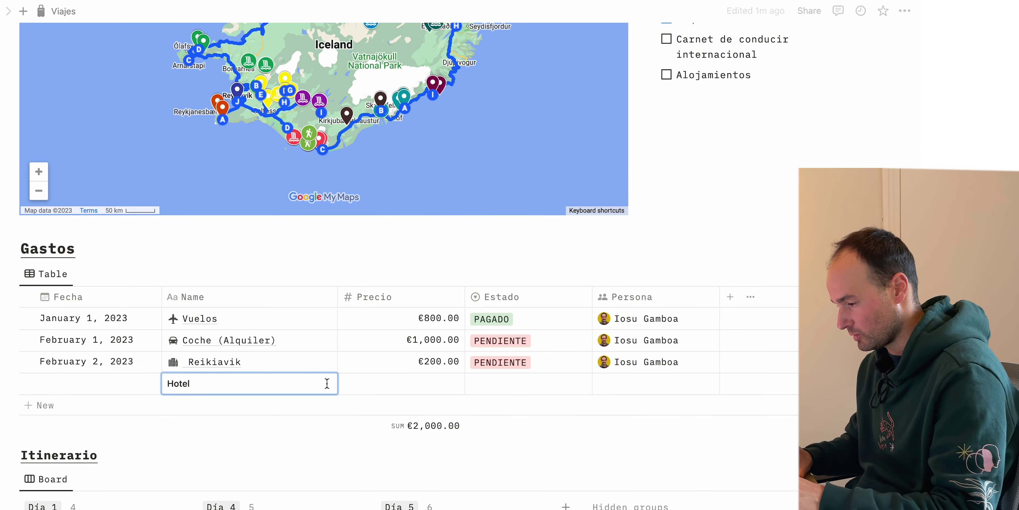
pyautogui.press('Return')
# Open the new Hotel expense page and give it the black hotel sign icon, searching the icons for "hotel"
pyautogui.click(314, 384)
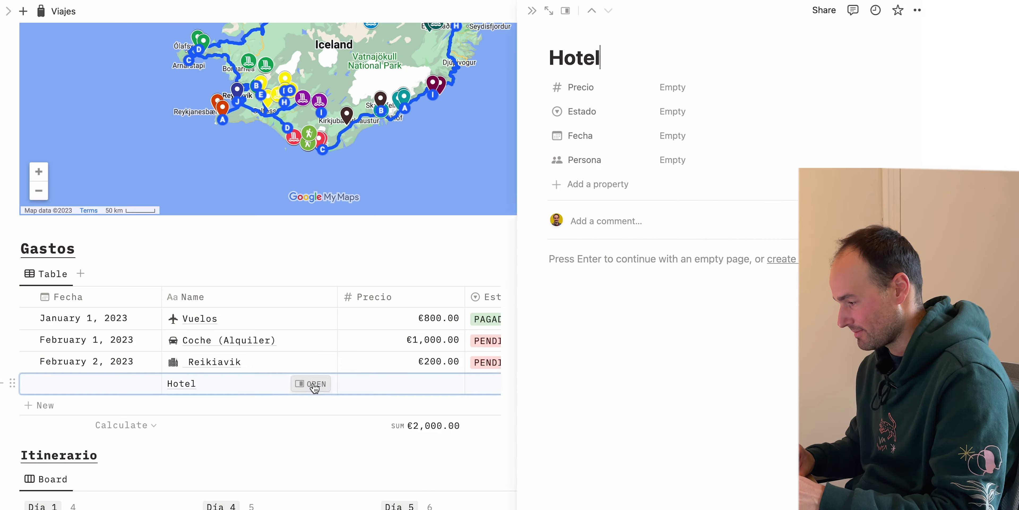
pyautogui.click(555, 33)
pyautogui.click(550, 53)
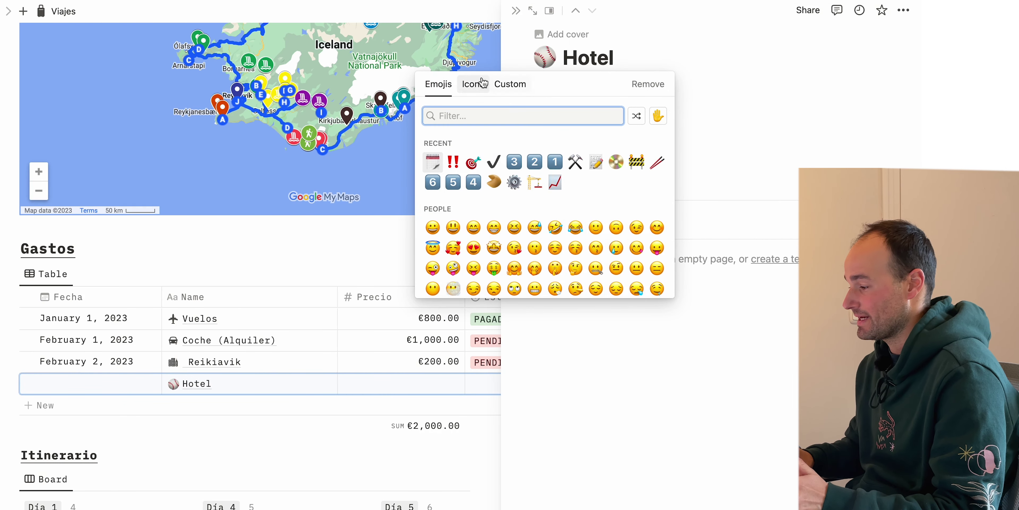
pyautogui.click(473, 84)
pyautogui.click(438, 84)
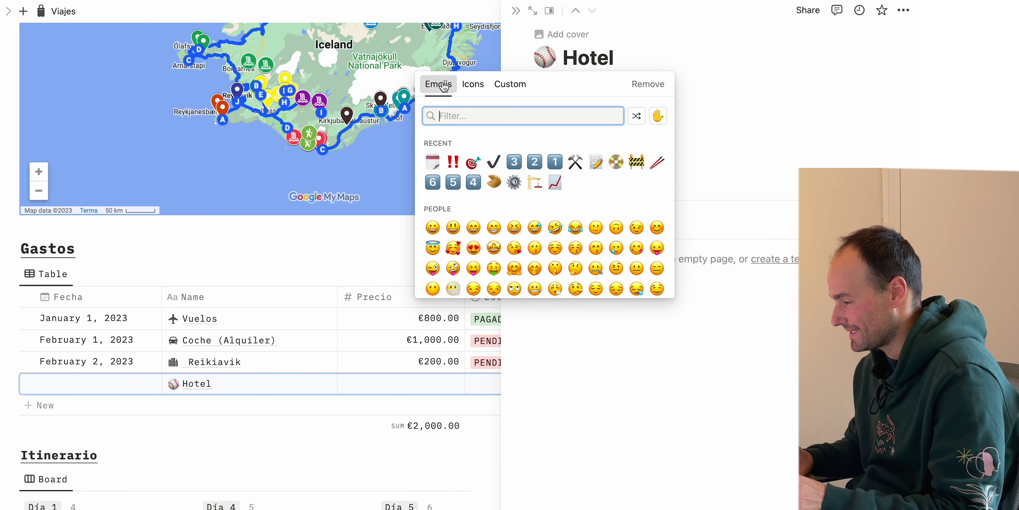
pyautogui.click(473, 84)
pyautogui.scroll(-5, 472, 248)
pyautogui.scroll(5, 475, 244)
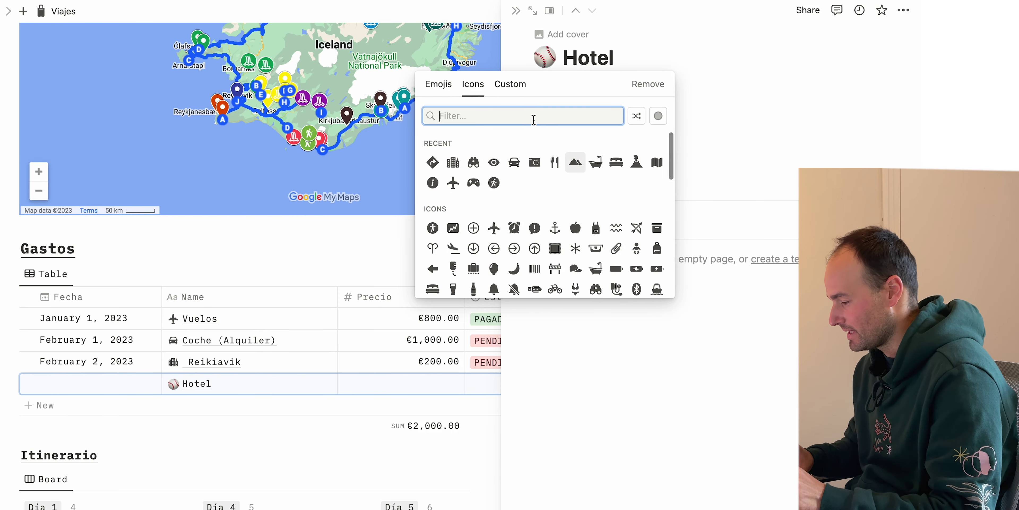
pyautogui.write('hot')
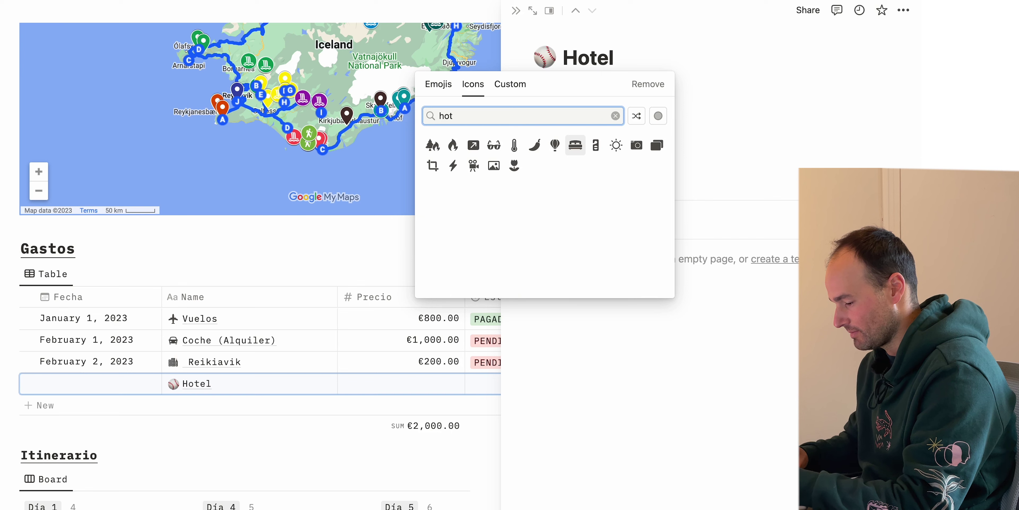
pyautogui.write('el')
pyautogui.moveTo(456, 146)
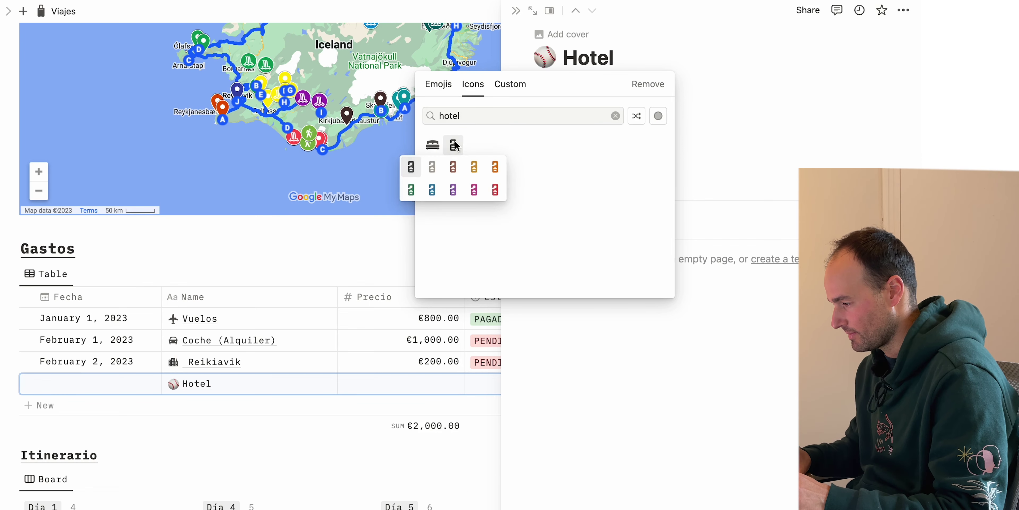
pyautogui.click(411, 167)
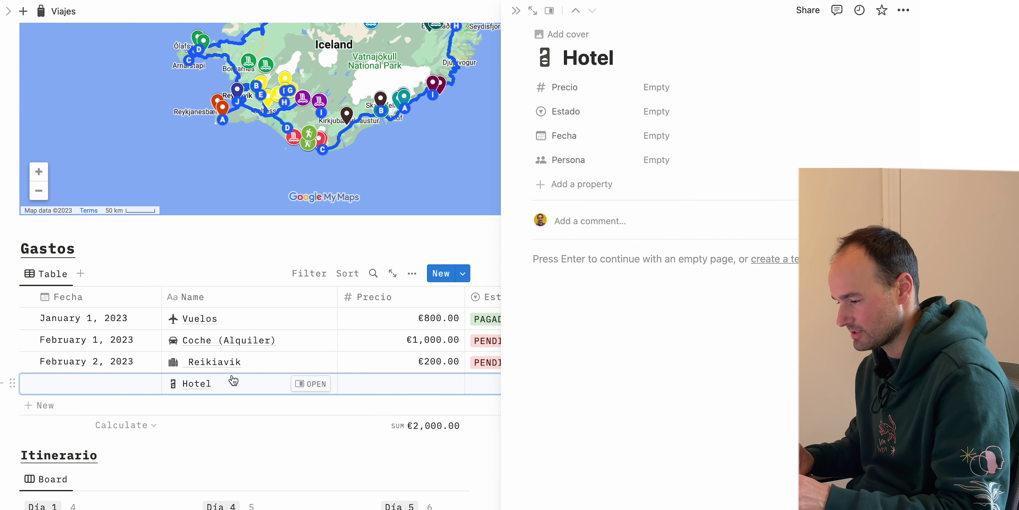
# Set the Hotel expense's Precio to 200 and its Estado to PARCIAL
pyautogui.click(663, 92)
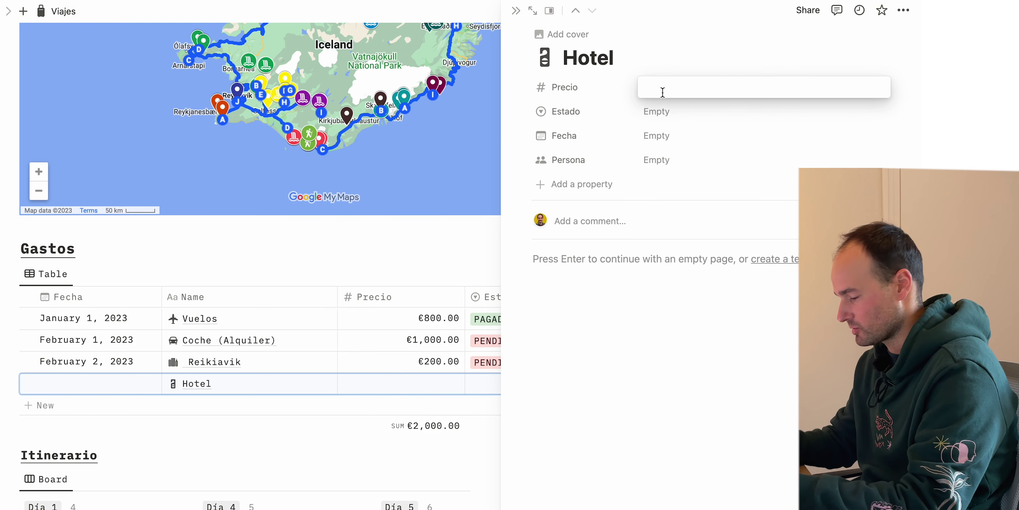
pyautogui.write('200')
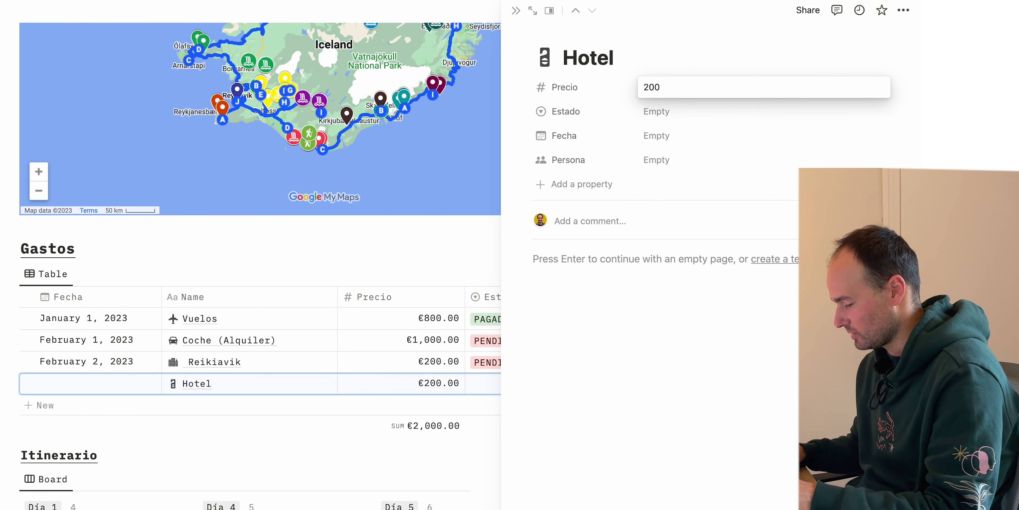
pyautogui.click(667, 113)
pyautogui.click(666, 112)
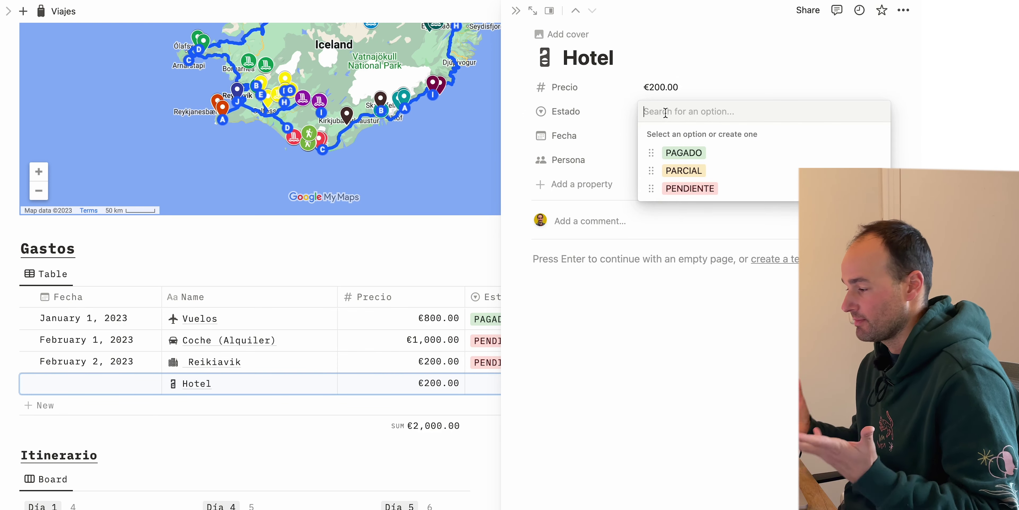
pyautogui.click(669, 174)
# Set the Hotel expense's Fecha to February 2, 2023, and assign the same Persona as the other expenses in the Gastos table
pyautogui.click(664, 140)
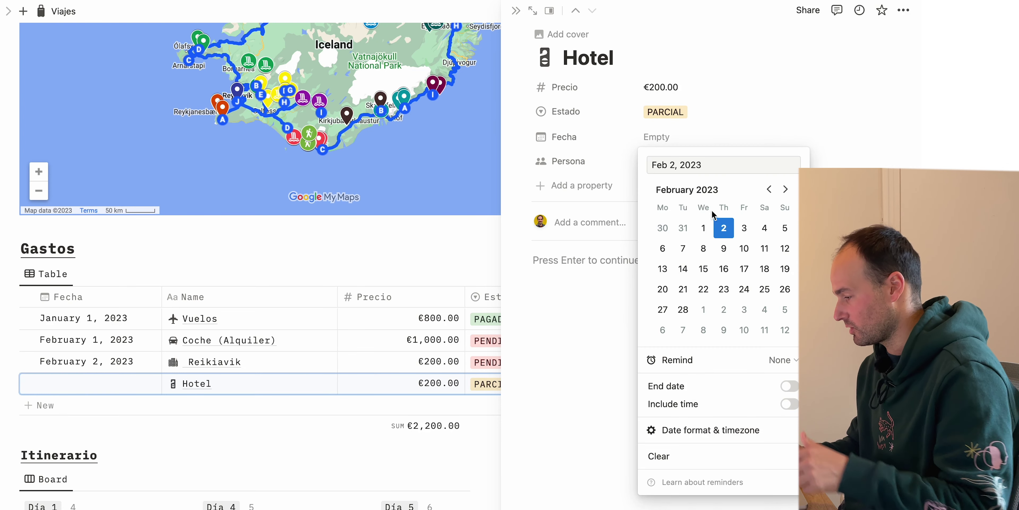
pyautogui.click(722, 233)
pyautogui.click(596, 363)
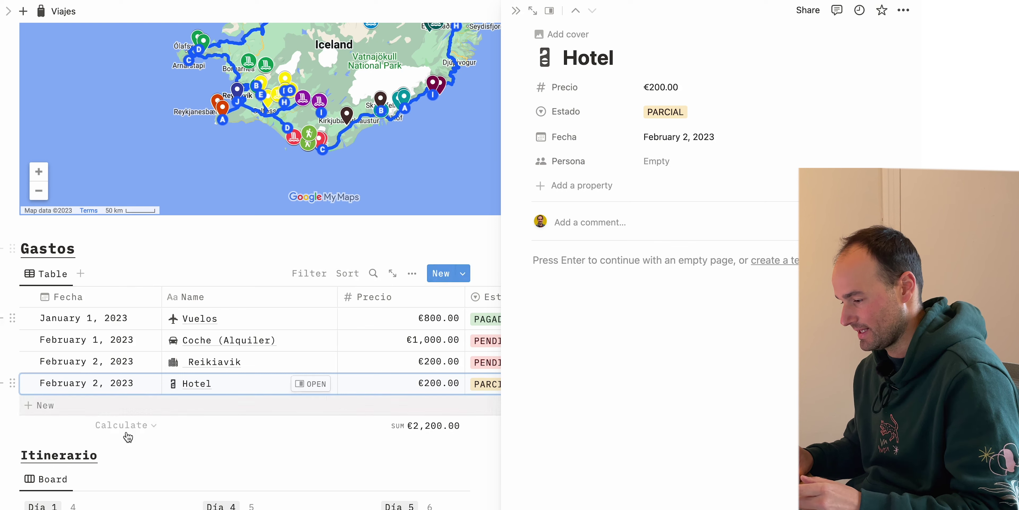
pyautogui.press('Escape')
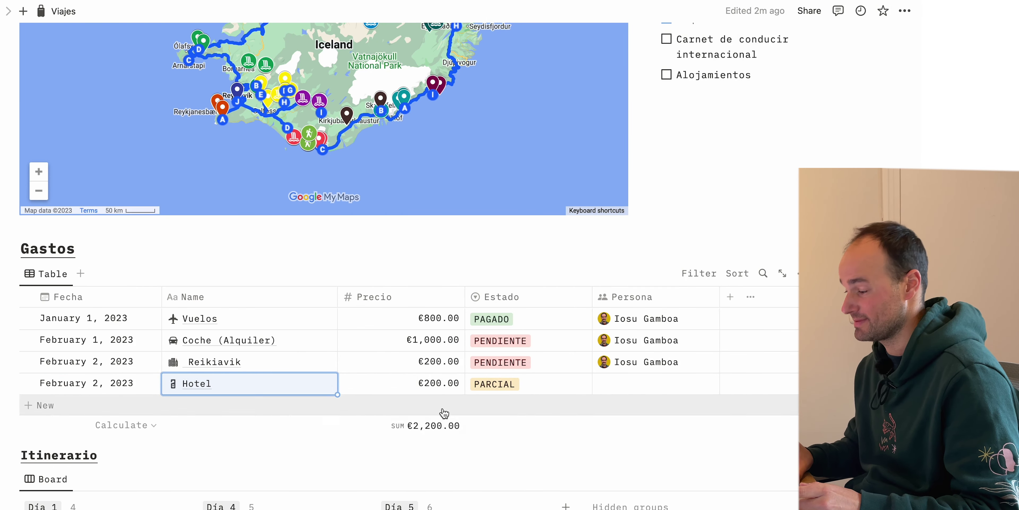
pyautogui.click(623, 379)
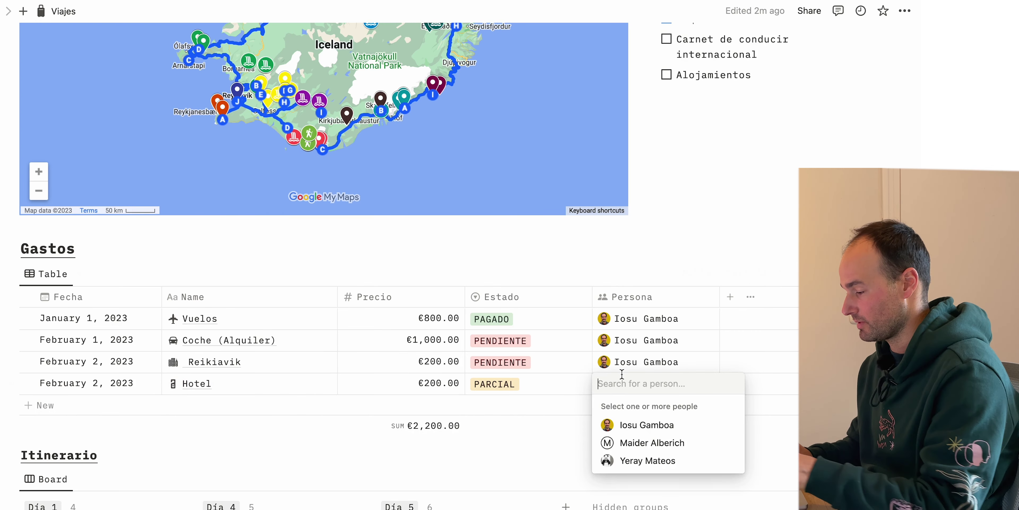
pyautogui.click(624, 424)
pyautogui.click(520, 436)
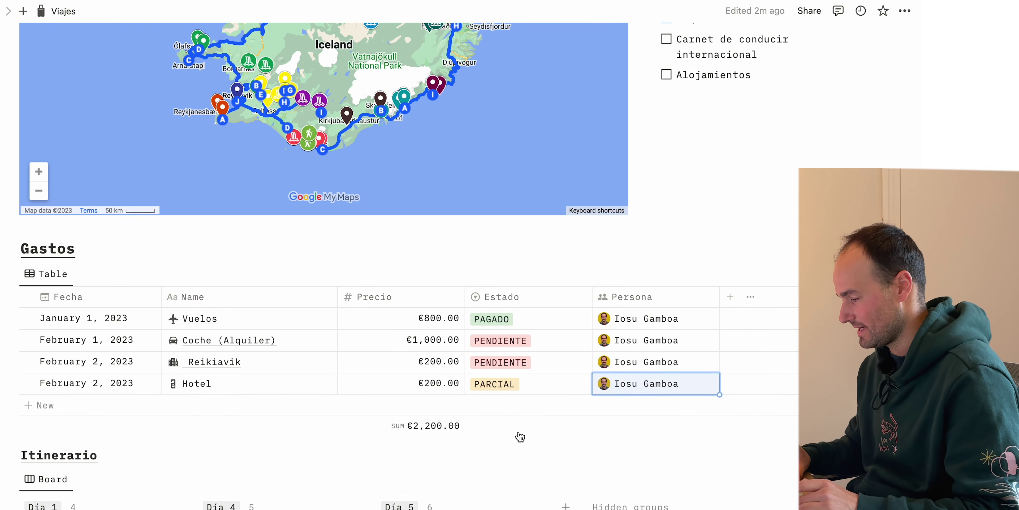
# Rename the "Día 4" group of the Itinerario board to "Día 2"
pyautogui.scroll(-2, 520, 435)
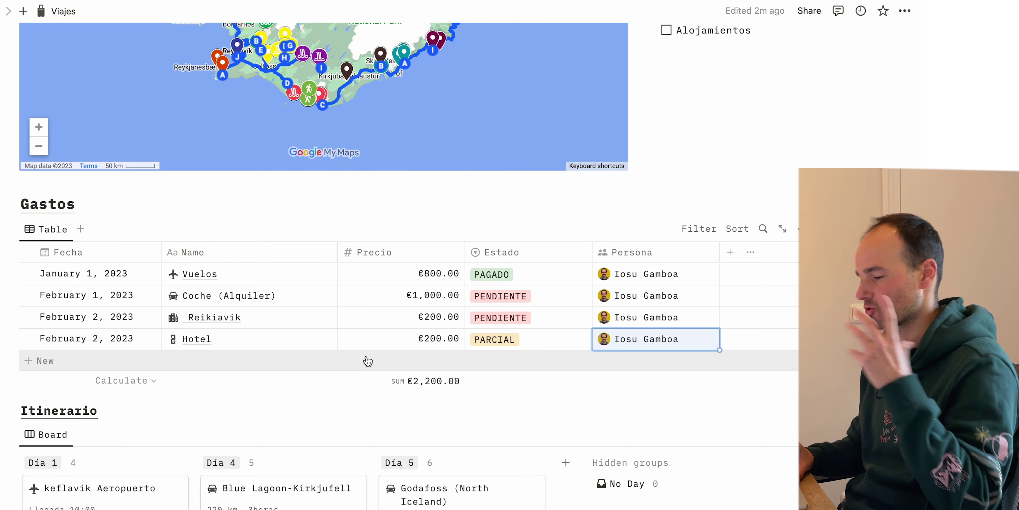
pyautogui.scroll(2, 367, 361)
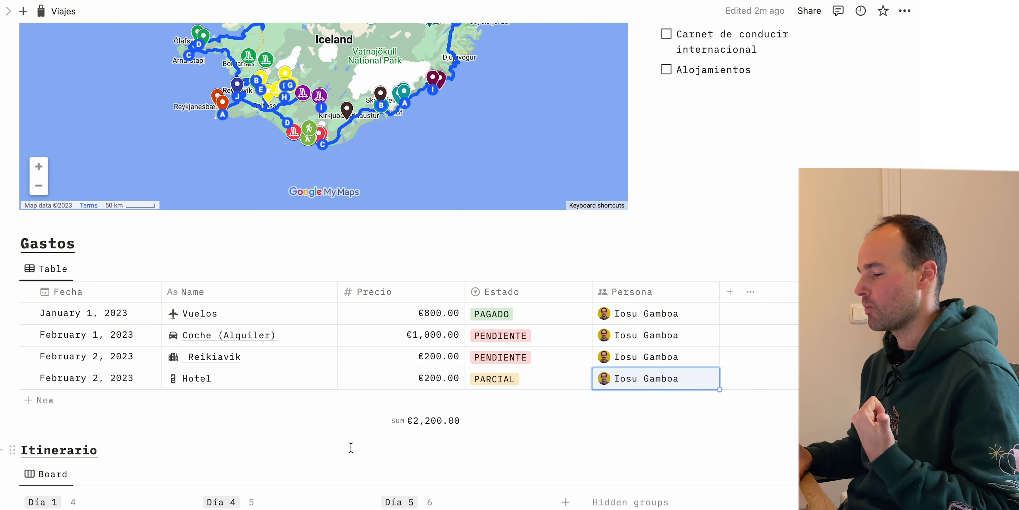
pyautogui.scroll(-10, 351, 447)
pyautogui.scroll(3, 351, 447)
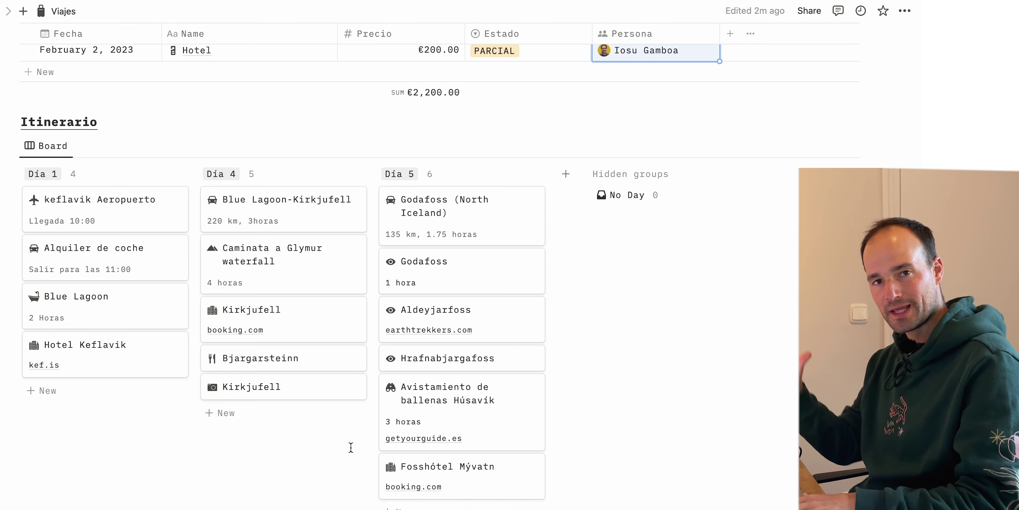
pyautogui.scroll(-1, 351, 447)
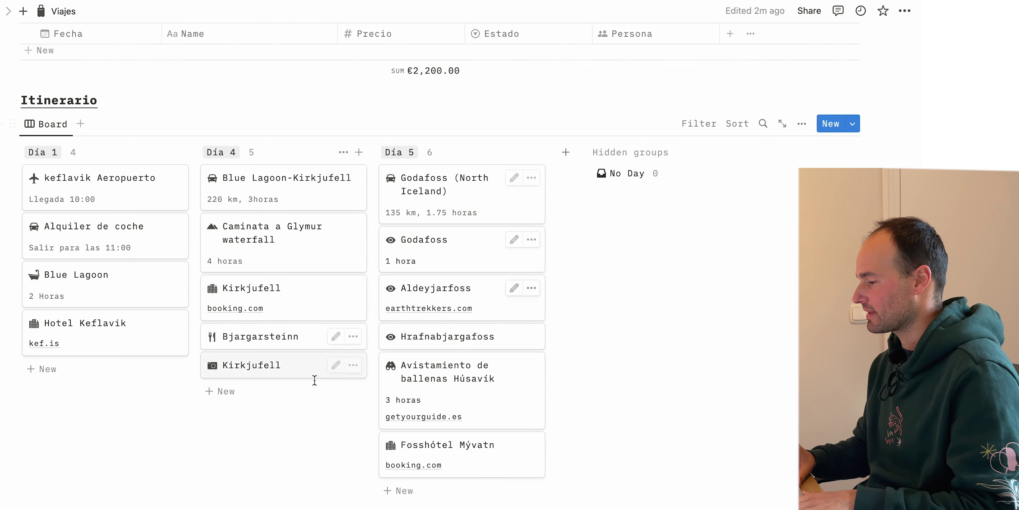
pyautogui.click(218, 153)
pyautogui.click(169, 174)
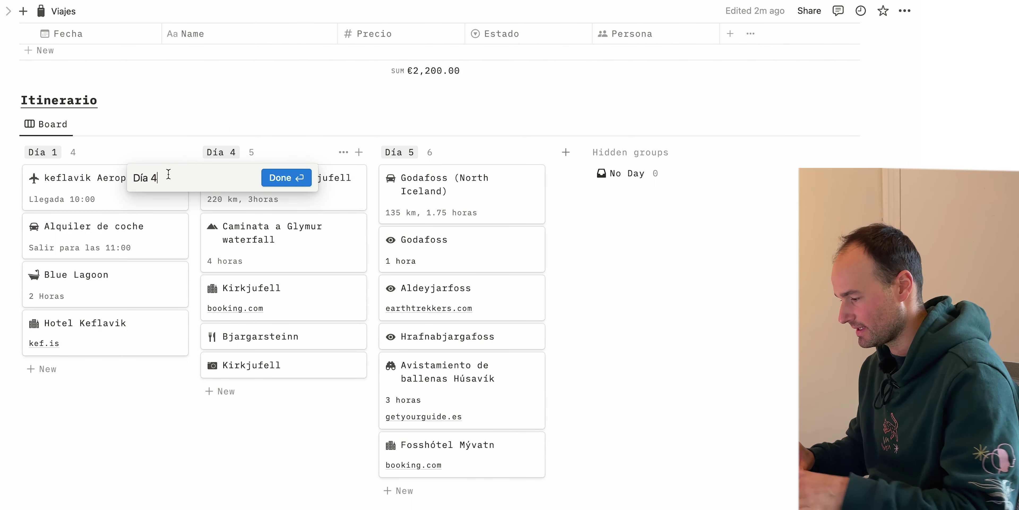
pyautogui.press('BackSpace')
pyautogui.write('2')
pyautogui.click(305, 178)
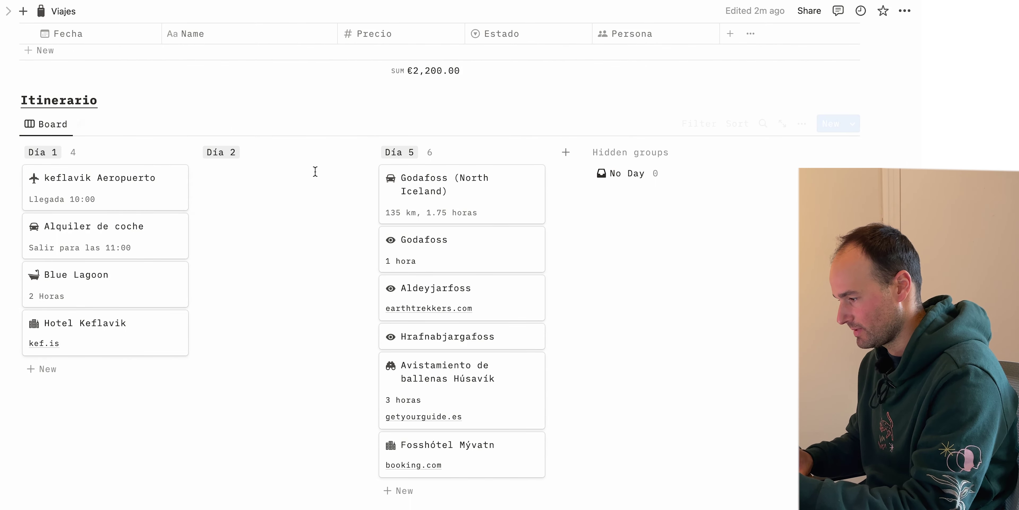
# Rename the "Día 5" group of the Itinerario board to "Día 3"
pyautogui.click(410, 156)
pyautogui.click(364, 174)
pyautogui.press('BackSpace')
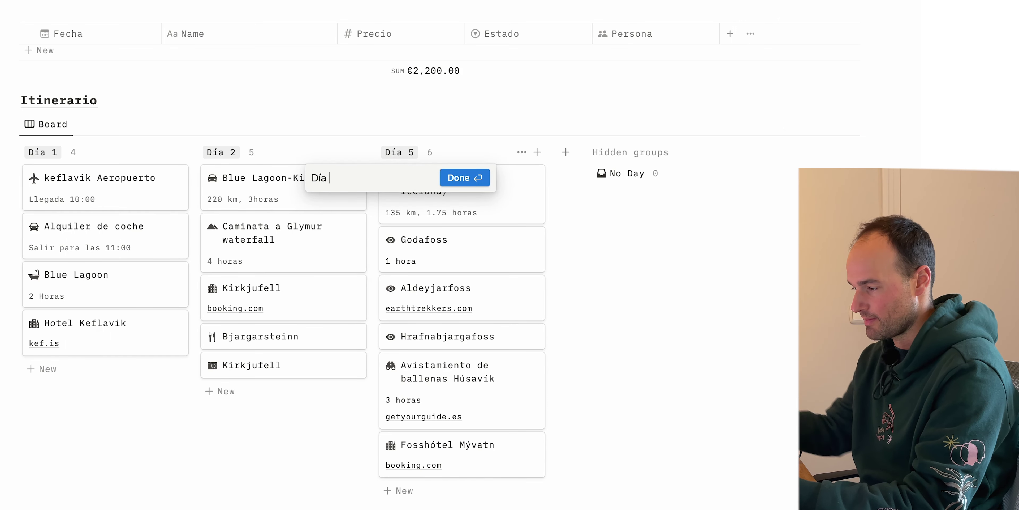
pyautogui.write('3')
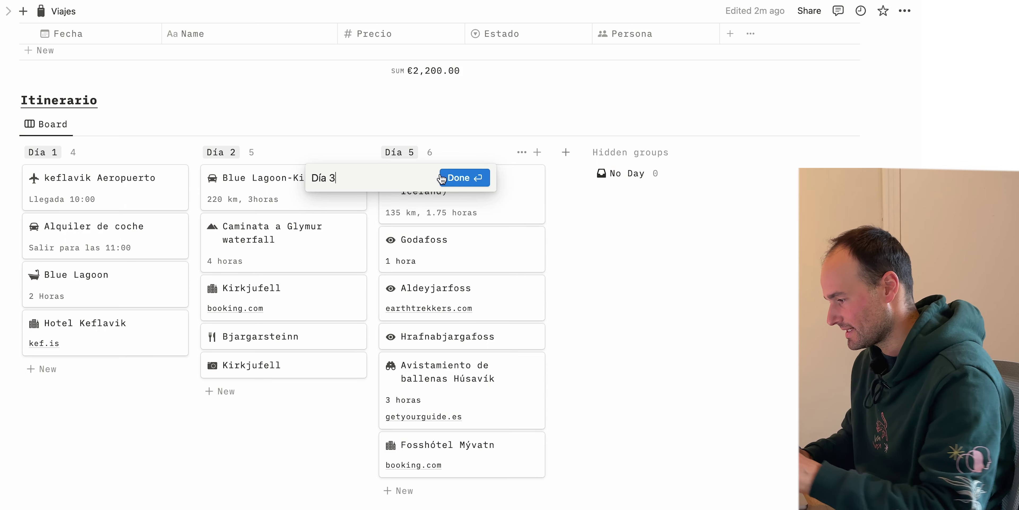
pyautogui.click(462, 178)
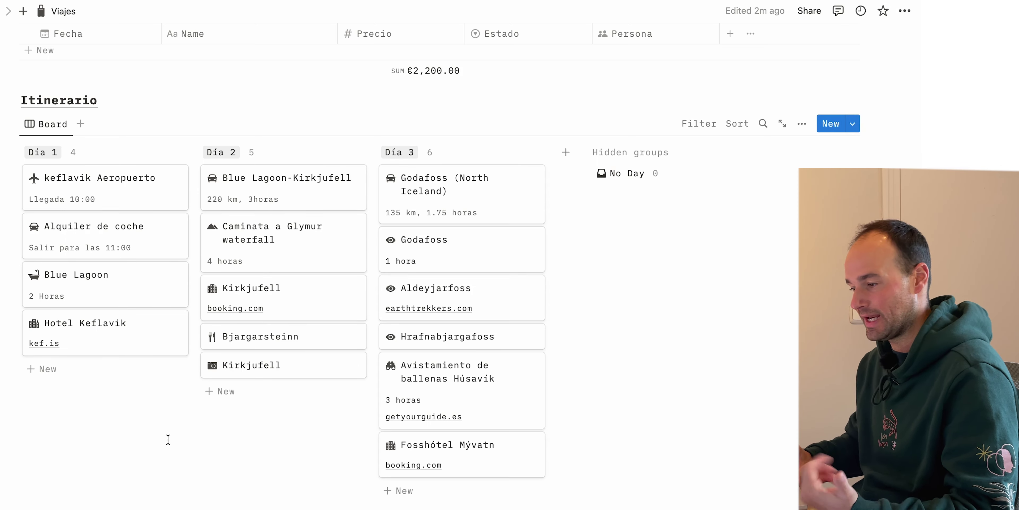
# Examine the properties of the Blue Lagoon and Hotel Keflavik cards under Día 1, and close the card page
pyautogui.scroll(3, 168, 435)
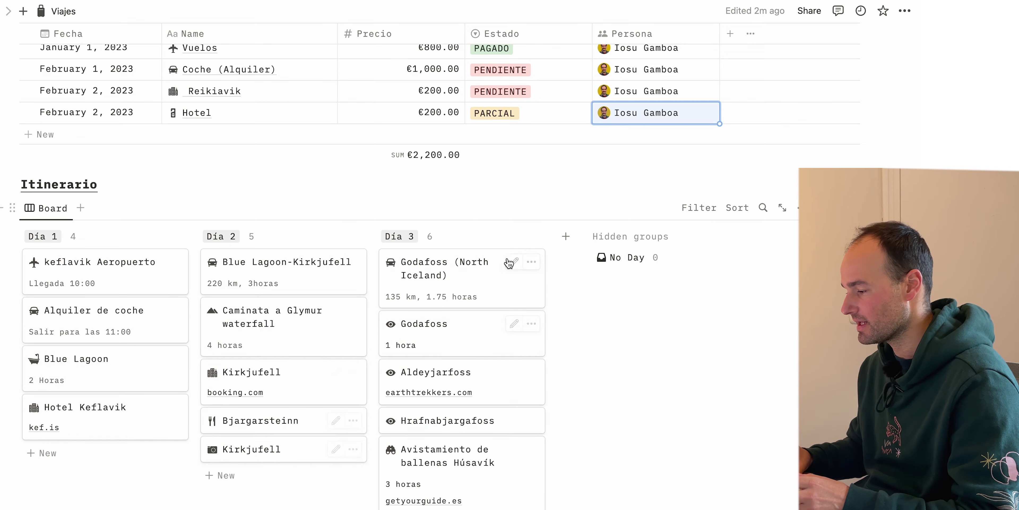
pyautogui.scroll(-2, 305, 361)
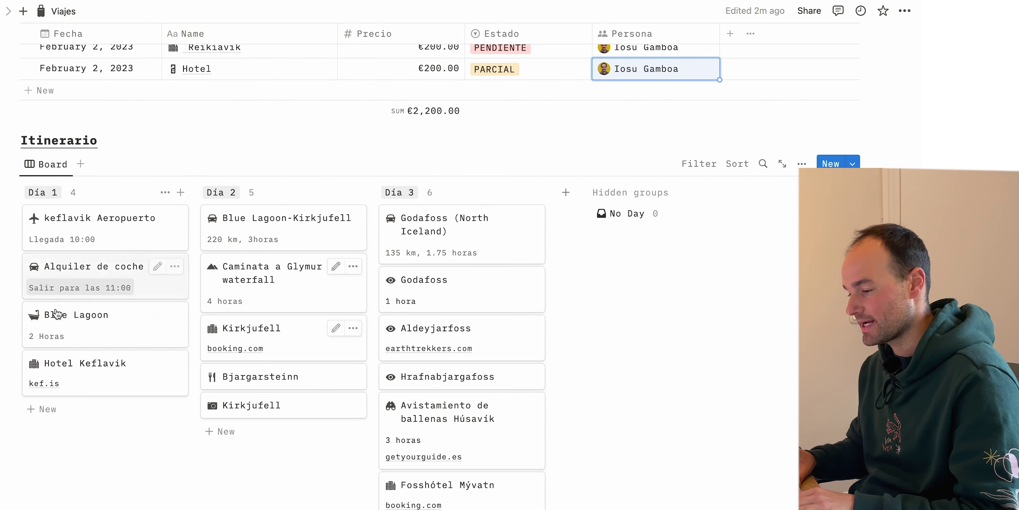
pyautogui.click(139, 327)
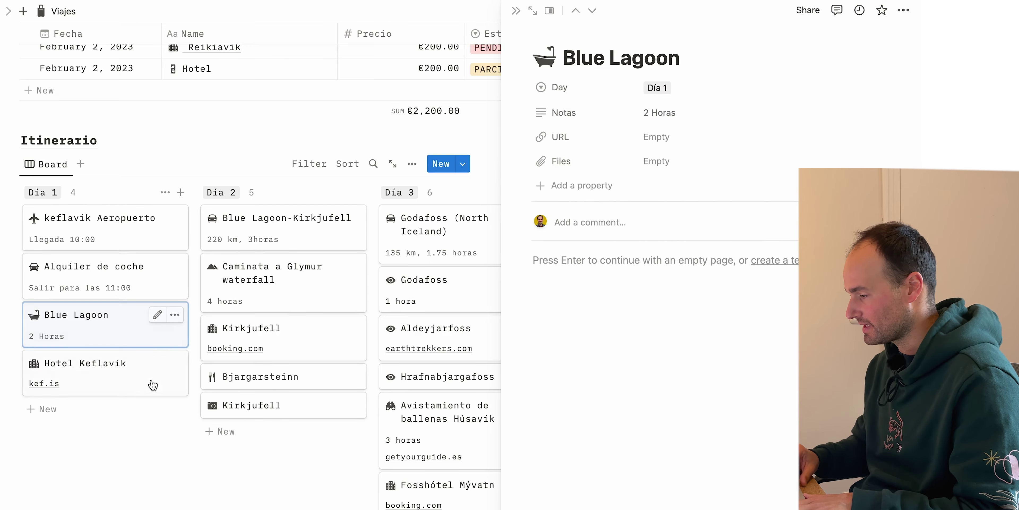
pyautogui.click(102, 386)
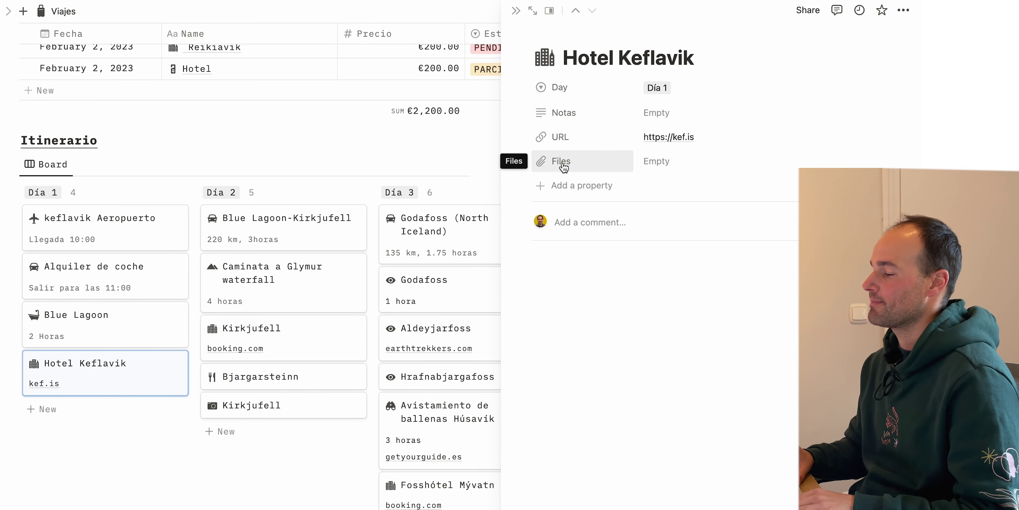
pyautogui.press('Escape')
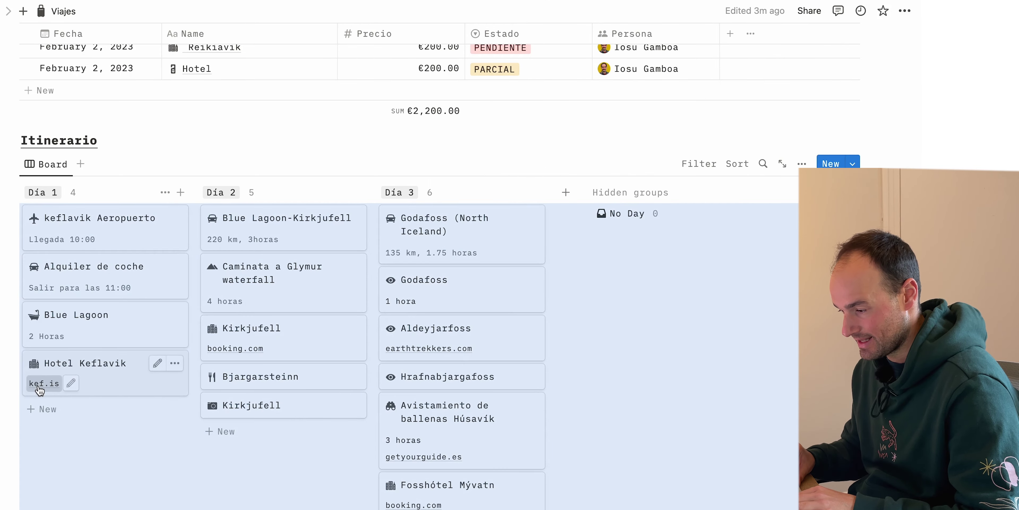
# View the GetYourGuide page of Húsavík activities linked from the itinerary in Safari, and switch back to Notion
pyautogui.click(38, 383)
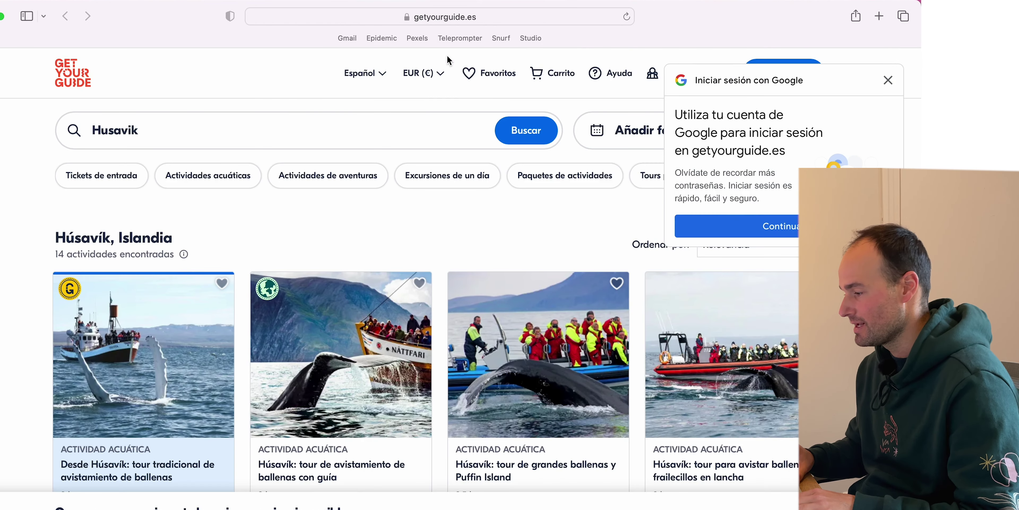
pyautogui.hotkey('ctrl', 'Up')
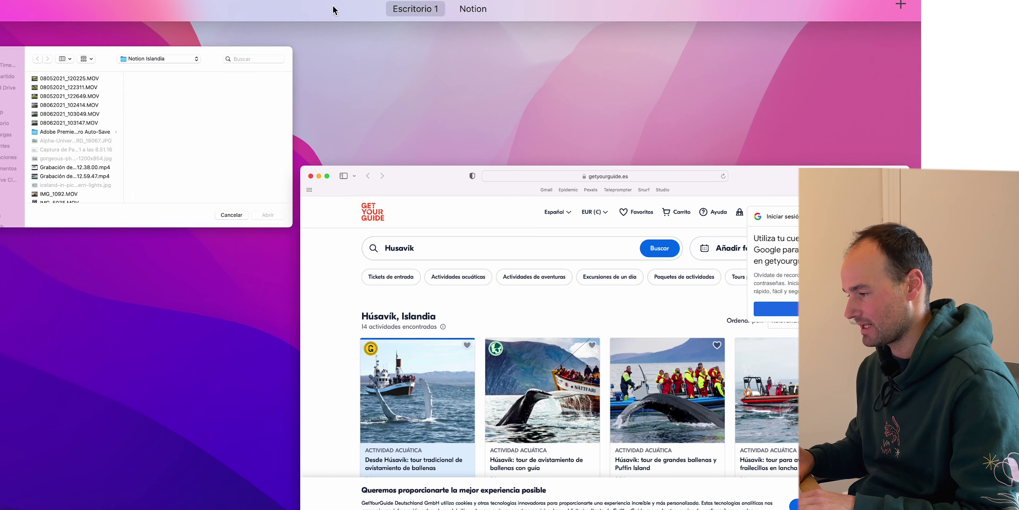
pyautogui.click(455, 38)
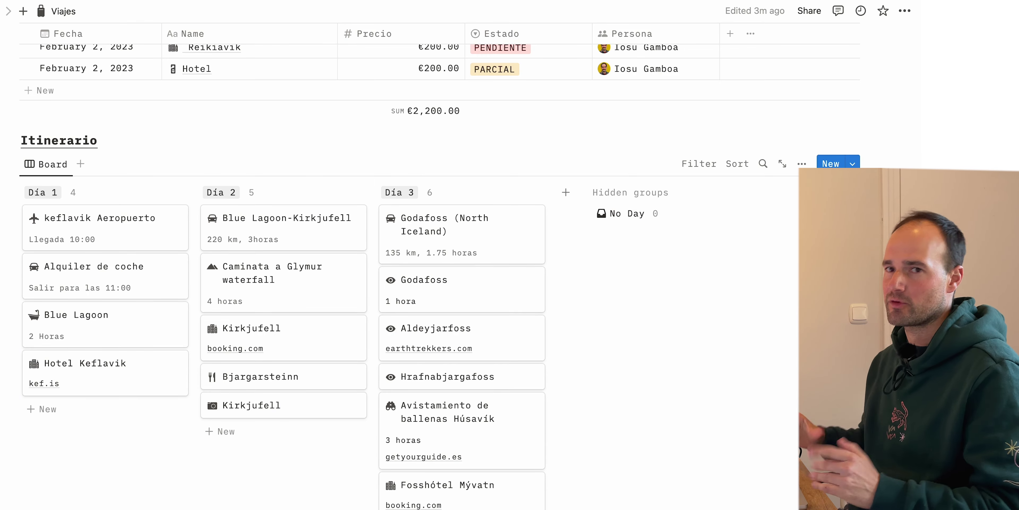
# Set the Notas of the "Caminata a Glymur waterfall" card under Día 2 to "4 horas/ + 2 de viaje" and close the card
pyautogui.scroll(-2, 228, 209)
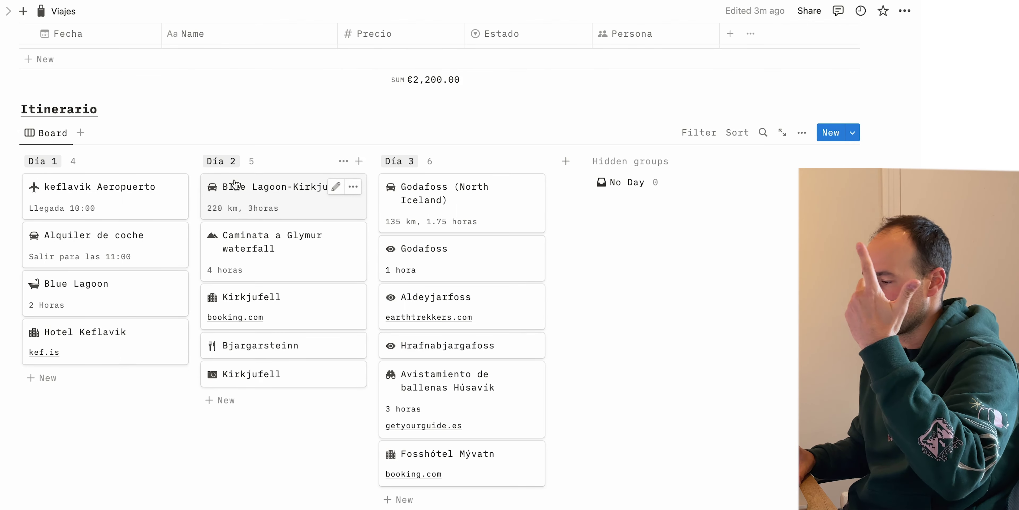
pyautogui.click(256, 272)
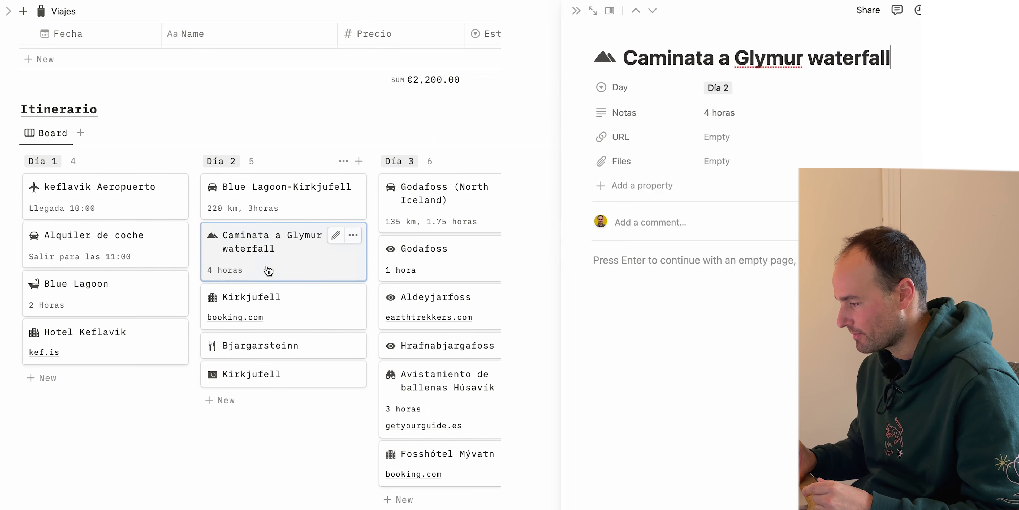
pyautogui.click(705, 113)
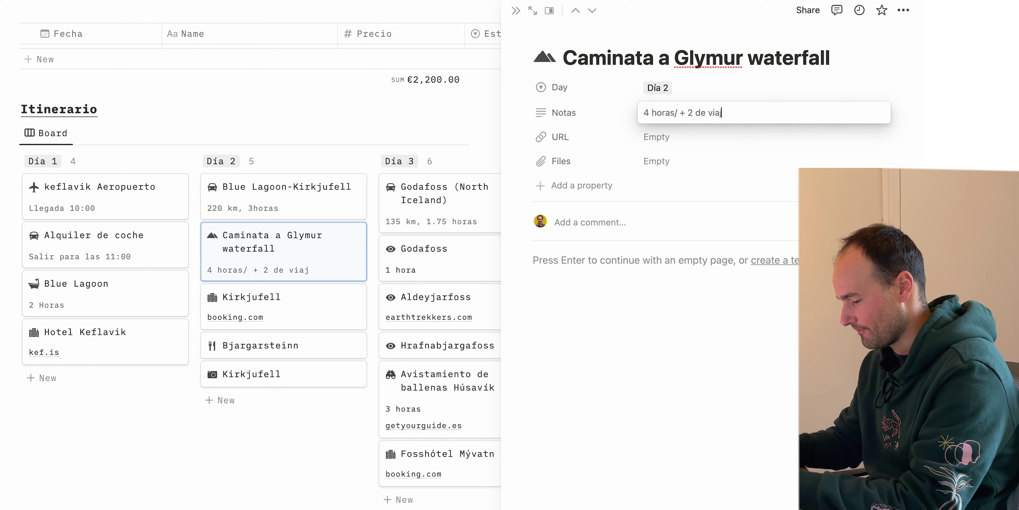
pyautogui.press('Escape')
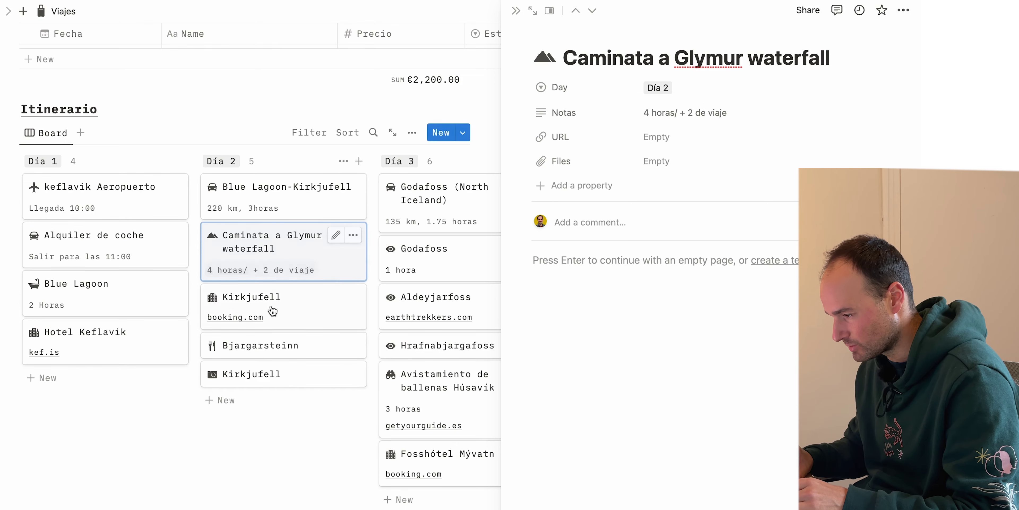
pyautogui.press('Escape')
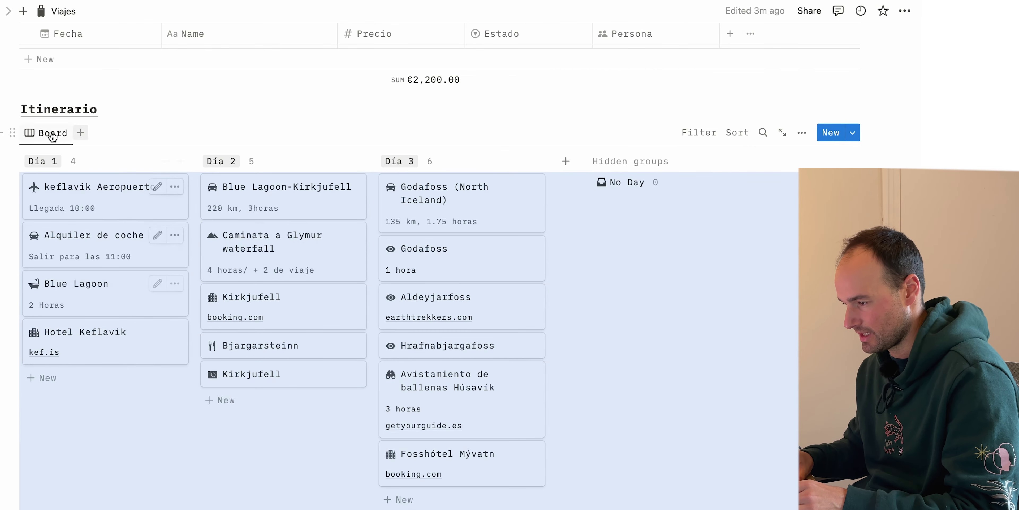
pyautogui.click(258, 111)
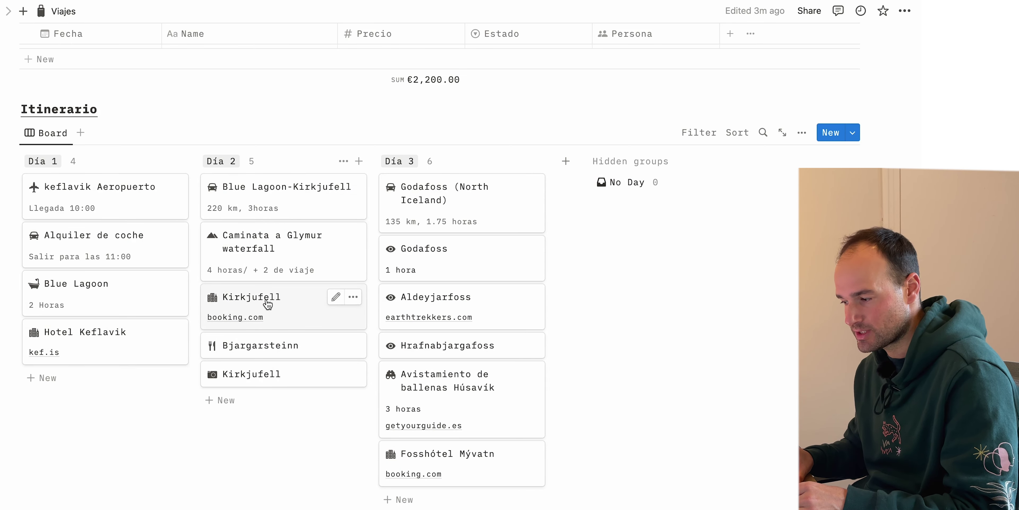
# View the Kirkjufell lodging card's properties and its linked Booking.com page in Safari, close that page, and switch back to Notion
pyautogui.click(312, 318)
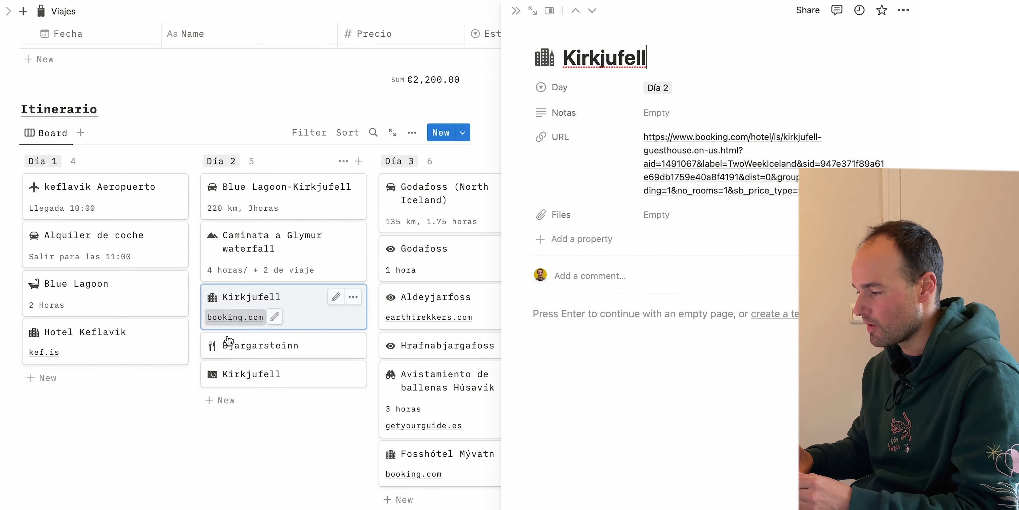
pyautogui.click(242, 491)
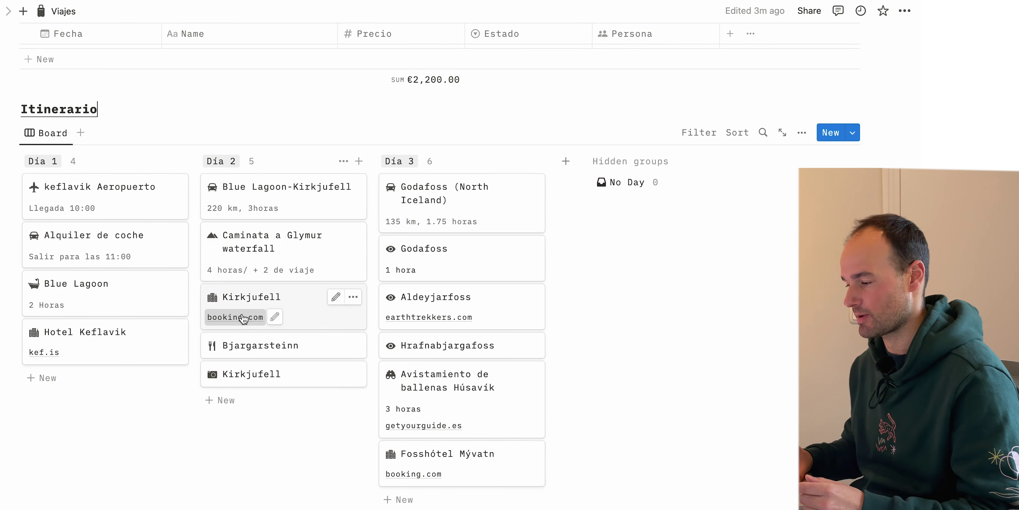
pyautogui.click(243, 318)
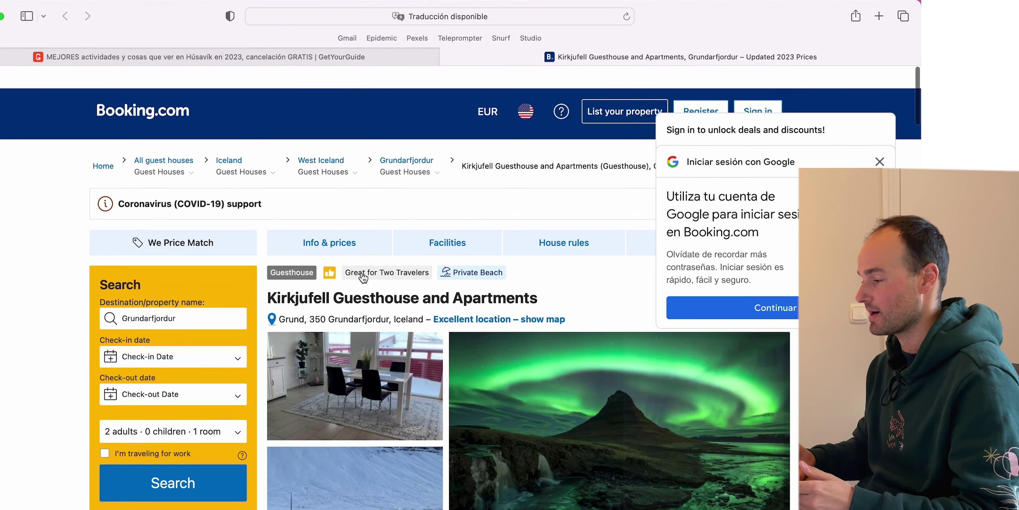
pyautogui.click(447, 57)
pyautogui.hotkey('ctrl', 'Up')
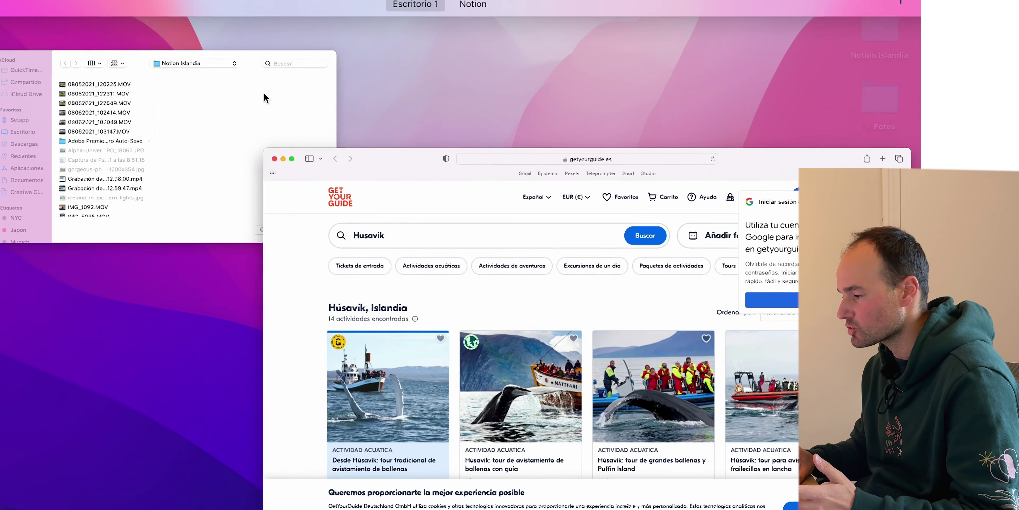
pyautogui.click(486, 42)
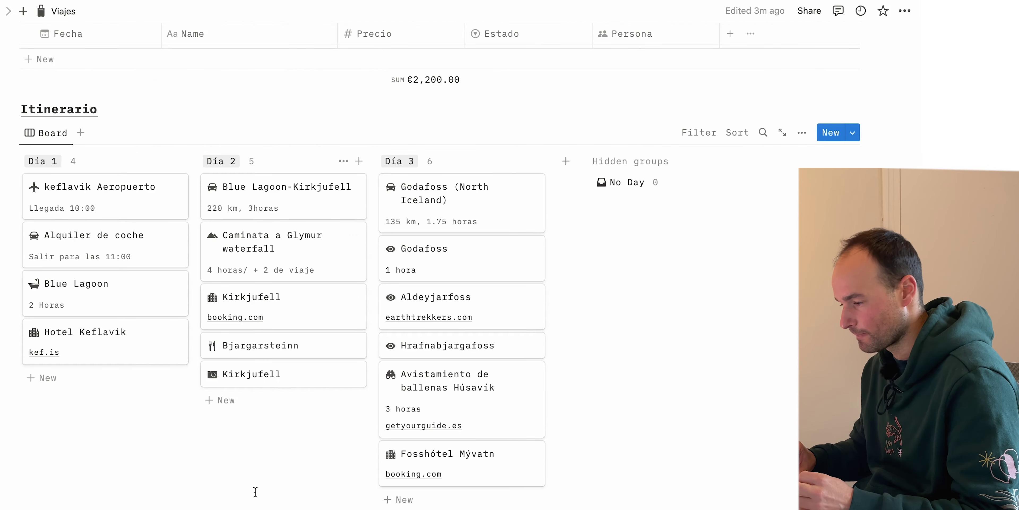
# View the Earth Trekkers page linked from the Aldeyjarfoss card in Safari, close that page, and return to Notion
pyautogui.scroll(-1, 255, 491)
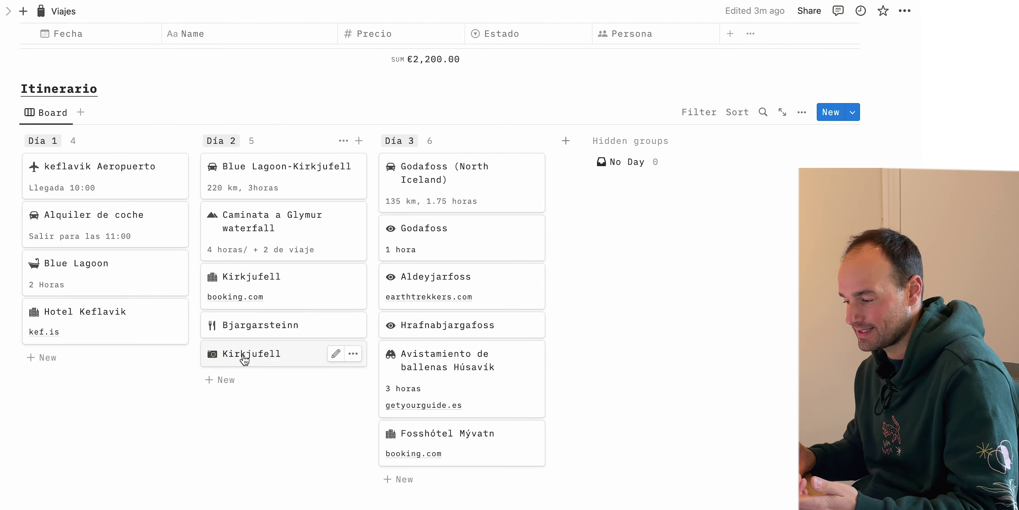
pyautogui.scroll(1, 242, 360)
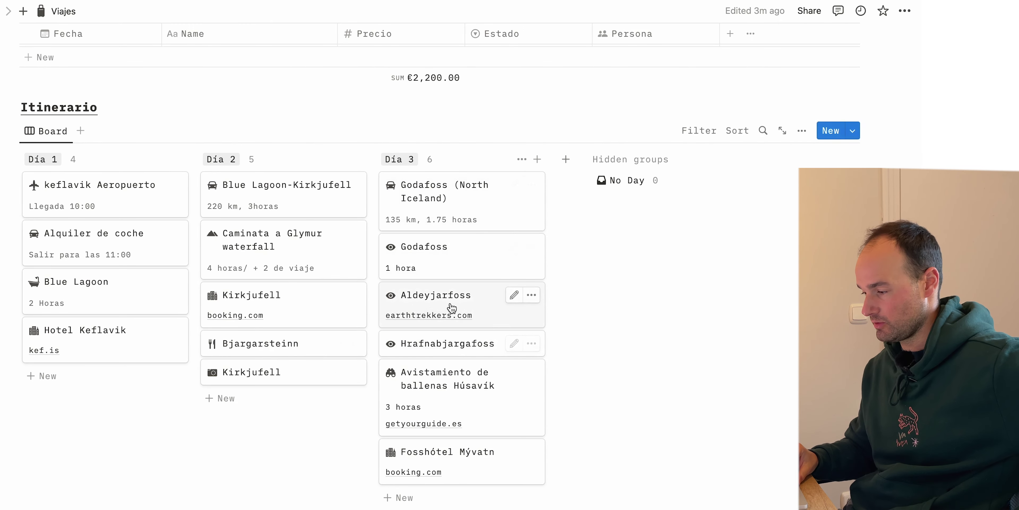
pyautogui.click(429, 315)
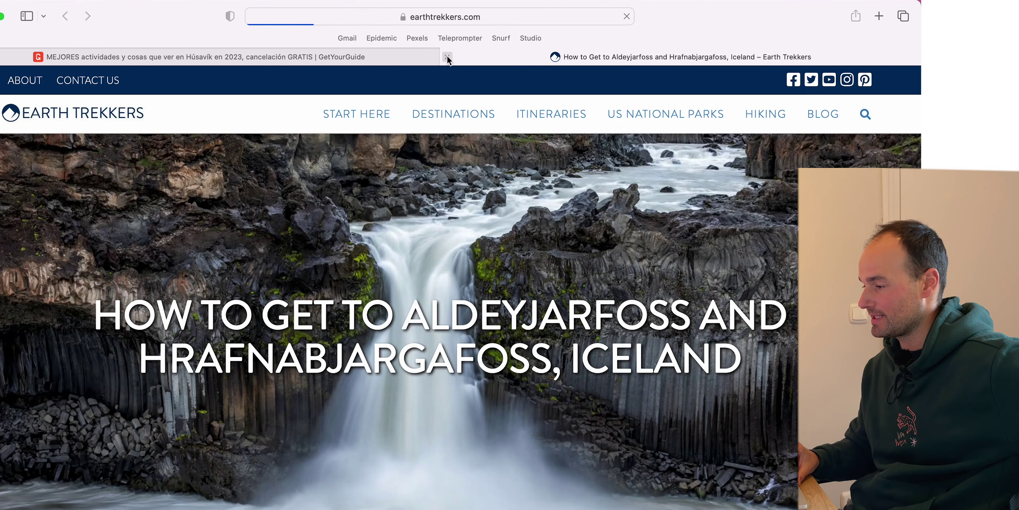
pyautogui.click(447, 55)
pyautogui.hotkey('ctrl', 'Up')
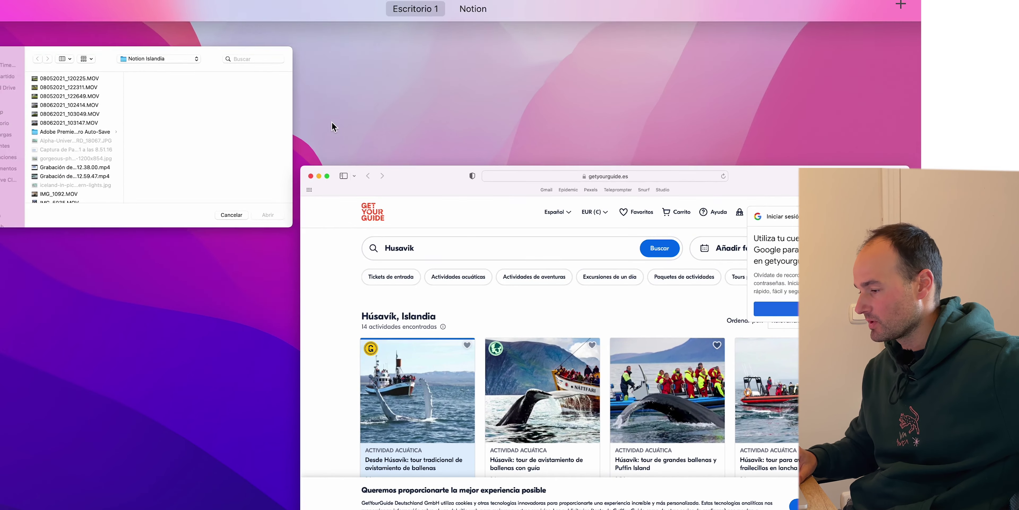
pyautogui.click(485, 45)
# Browse the whale-watching tours on the GetYourGuide page linked from the "Avistamiento de ballenas Húsavík" card in Safari, and return to Notion
pyautogui.scroll(-1, 492, 452)
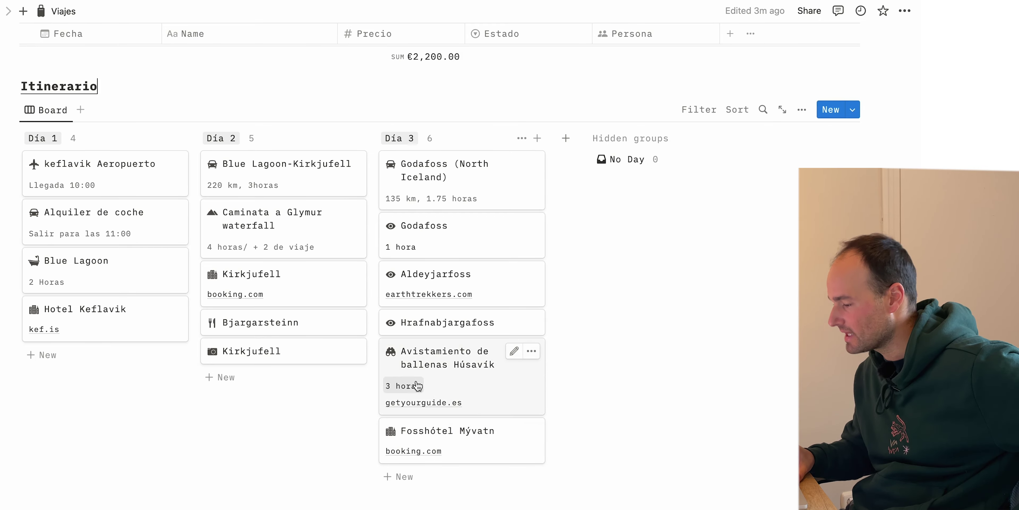
pyautogui.click(453, 401)
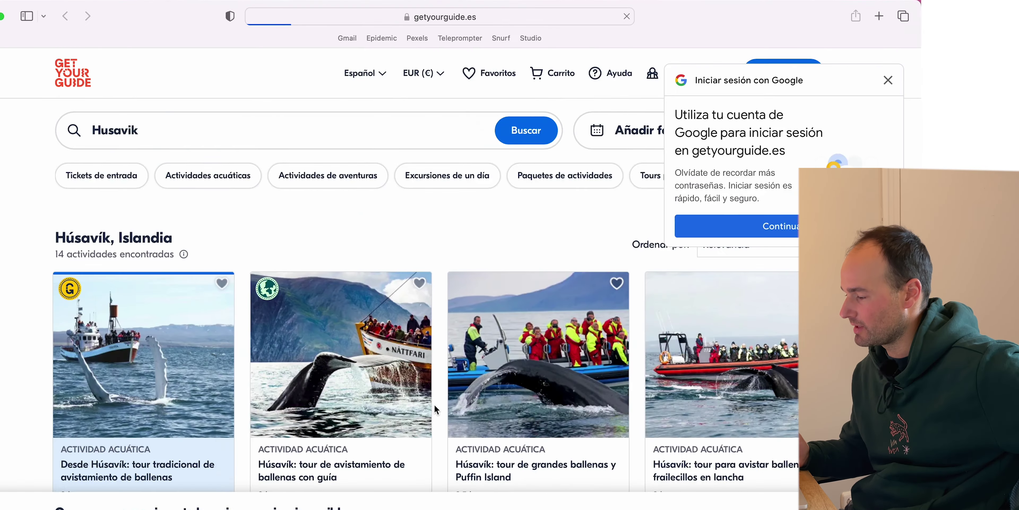
pyautogui.scroll(-6, 435, 408)
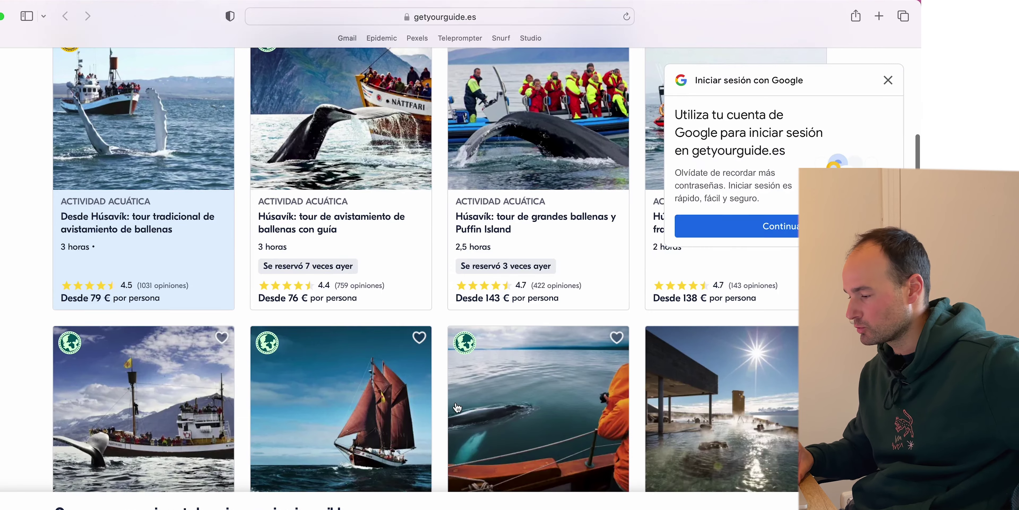
pyautogui.scroll(7, 435, 276)
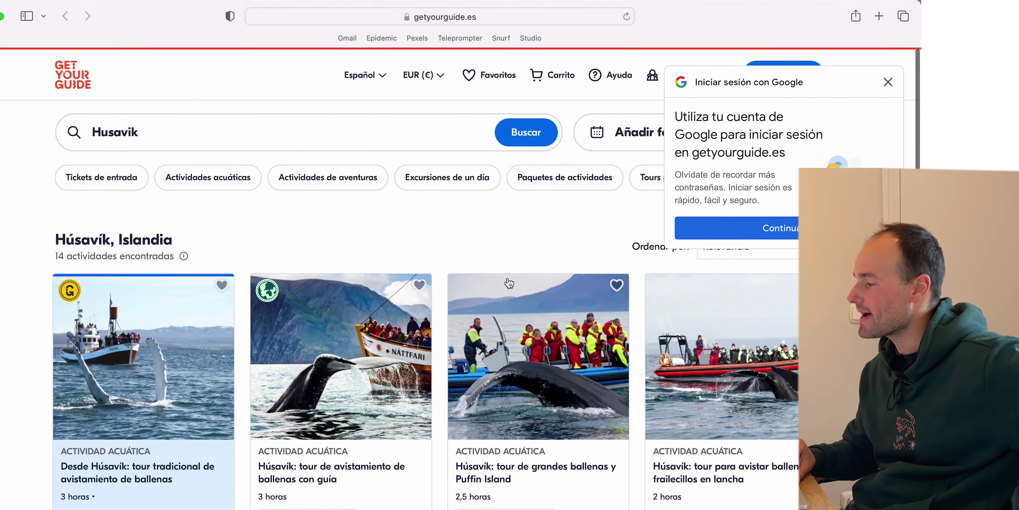
pyautogui.hotkey('ctrl', 'Up')
pyautogui.click(468, 21)
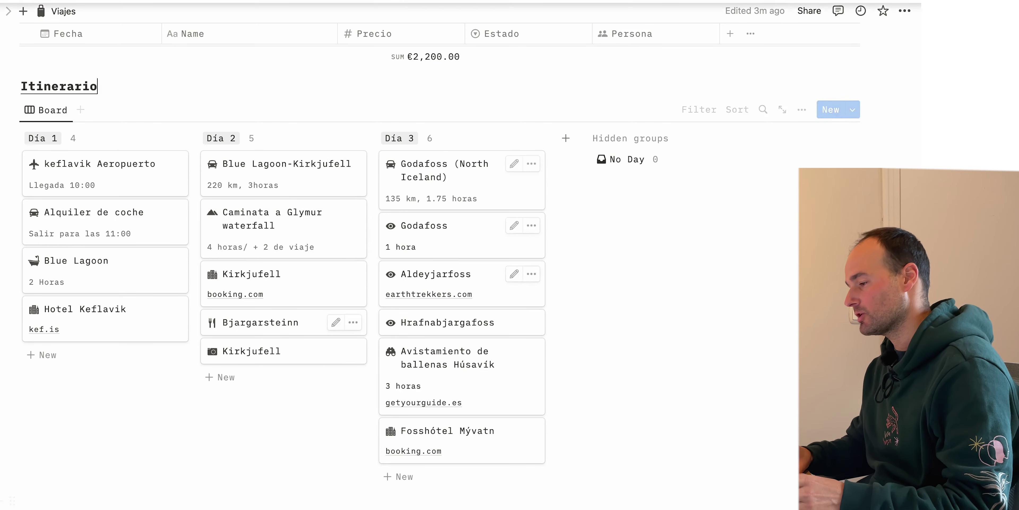
# Add a new group named "Día 4" to the Itinerario board and set its color to Light gray
pyautogui.click(566, 139)
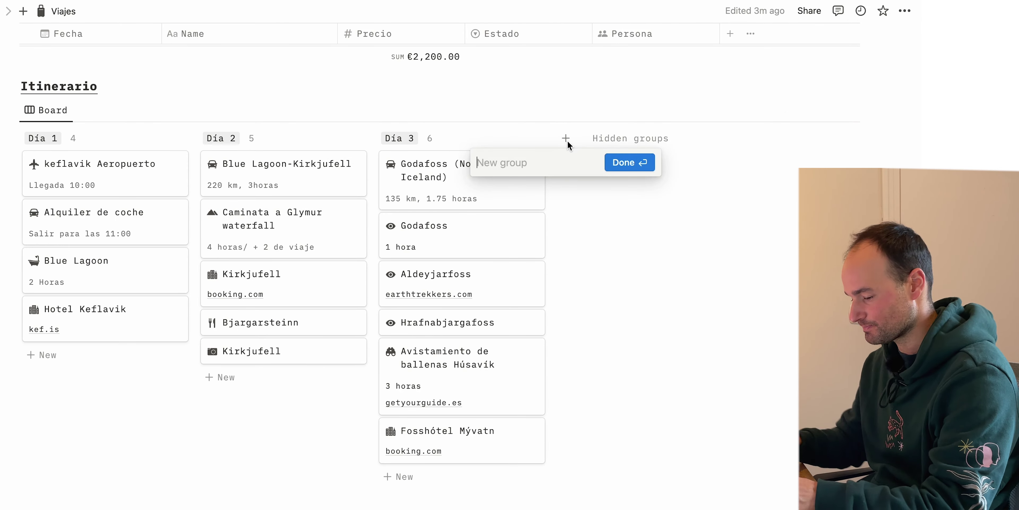
pyautogui.write('Día 4')
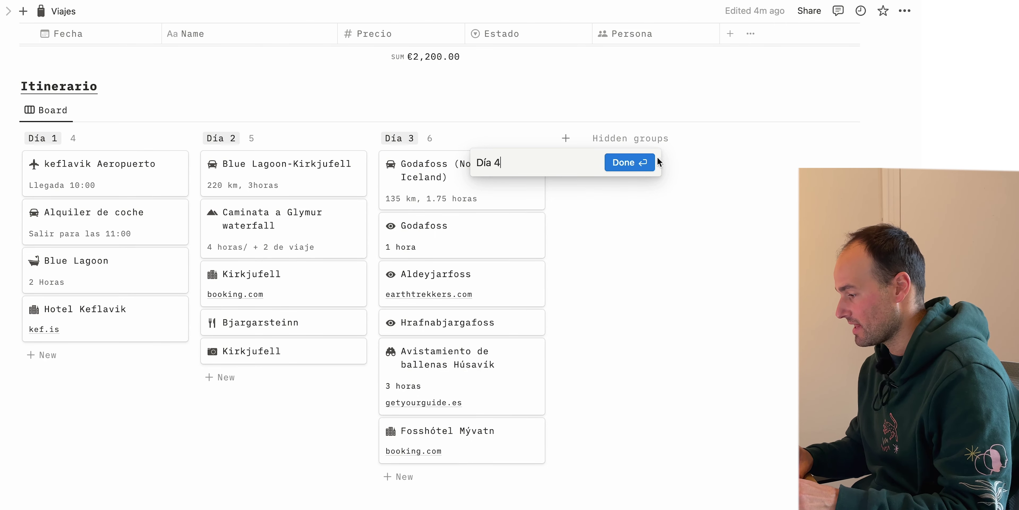
pyautogui.click(649, 161)
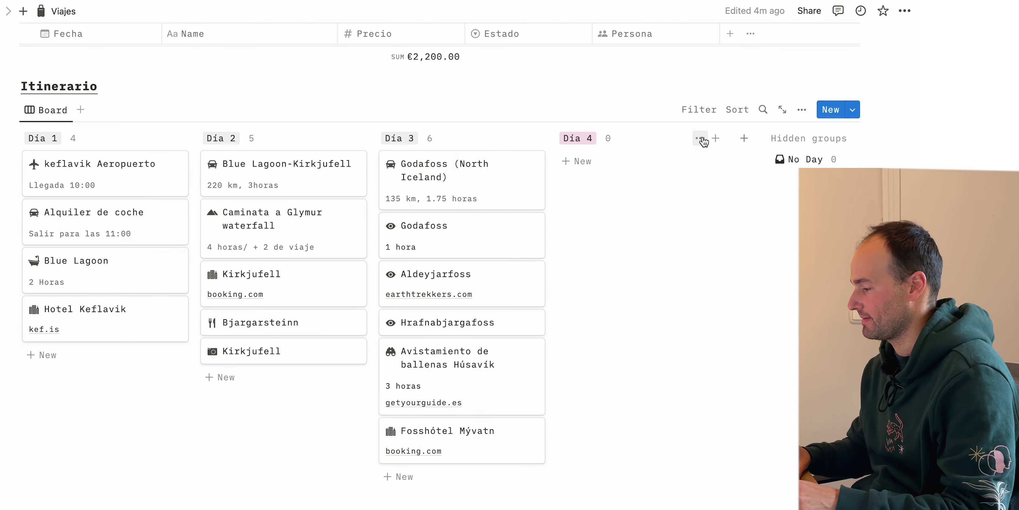
pyautogui.click(702, 140)
pyautogui.click(683, 223)
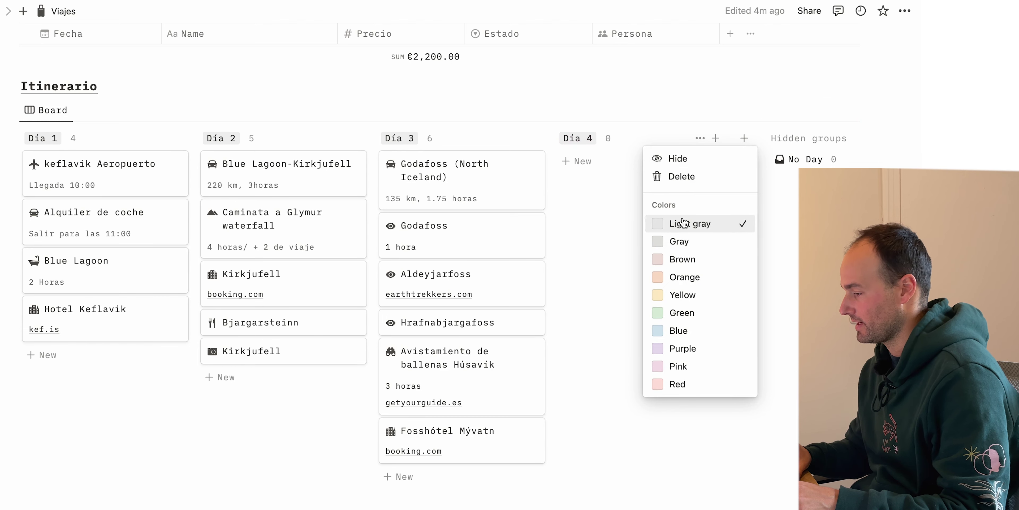
pyautogui.click(593, 255)
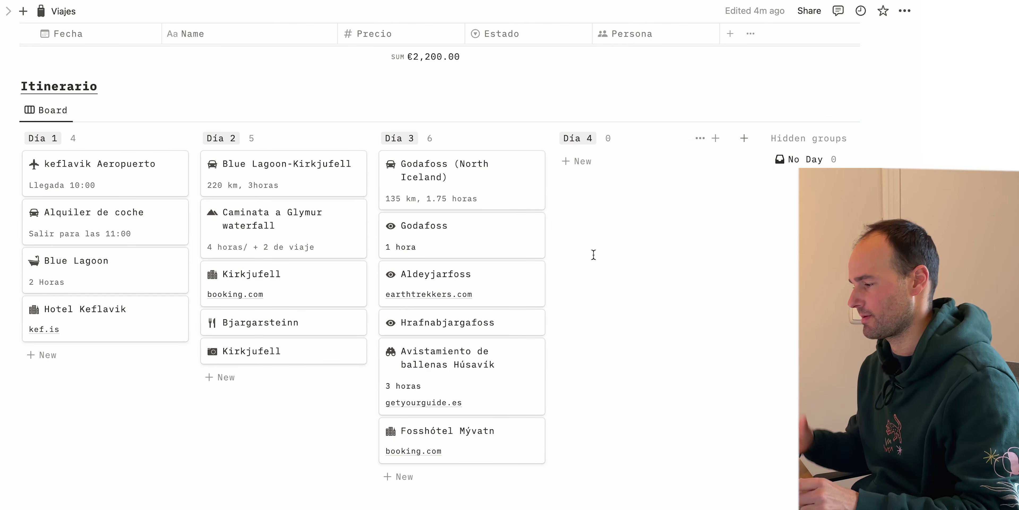
# Add a card named "Conducir" to the Día 4 group and give it the car icon
pyautogui.click(582, 166)
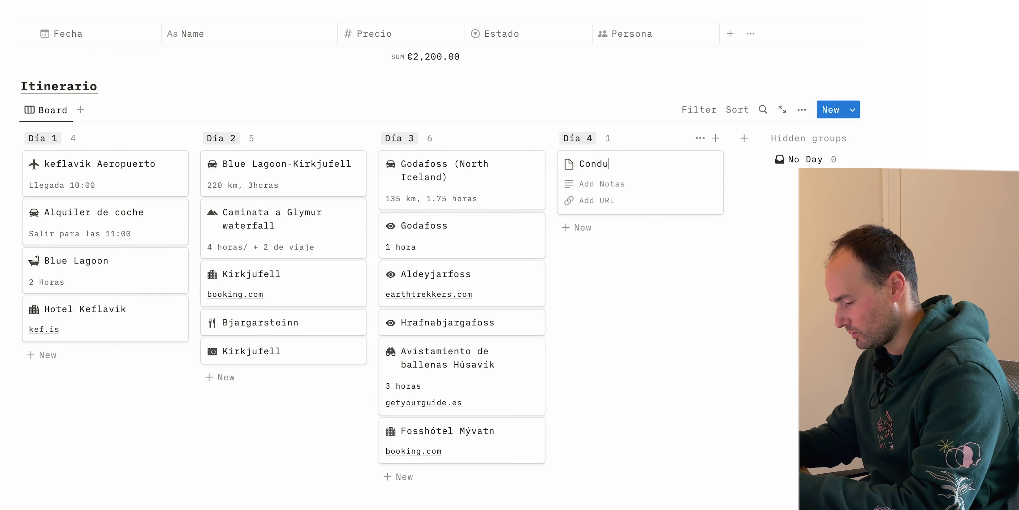
pyautogui.click(569, 164)
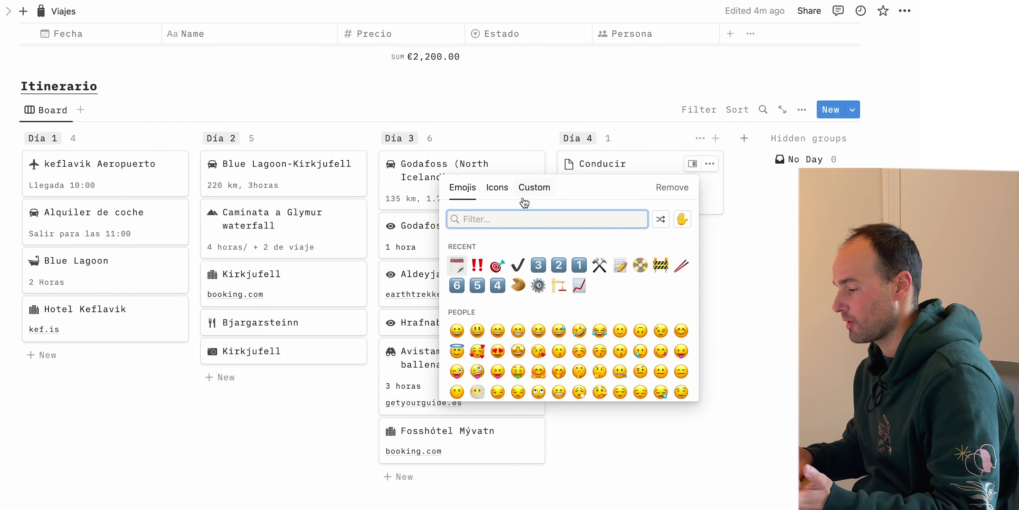
pyautogui.click(487, 188)
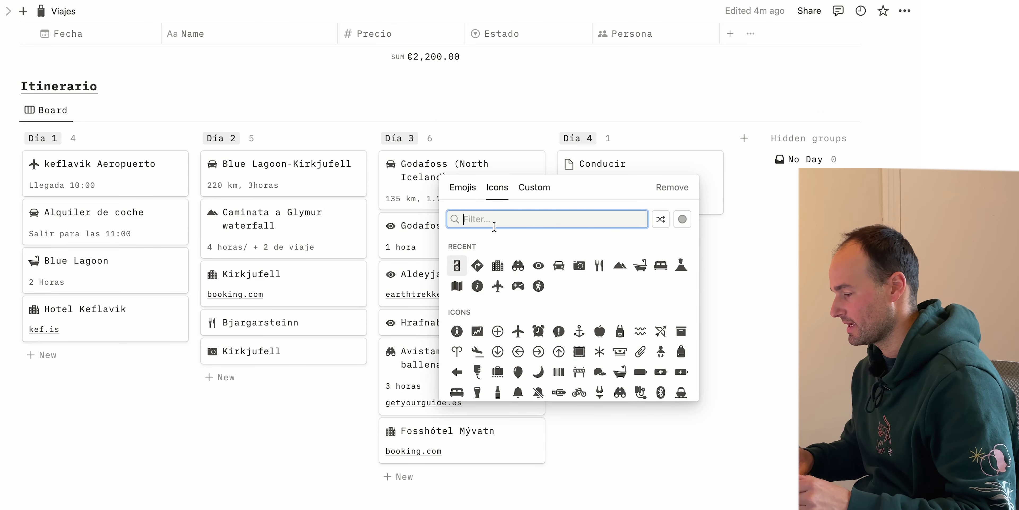
pyautogui.click(559, 266)
pyautogui.click(516, 295)
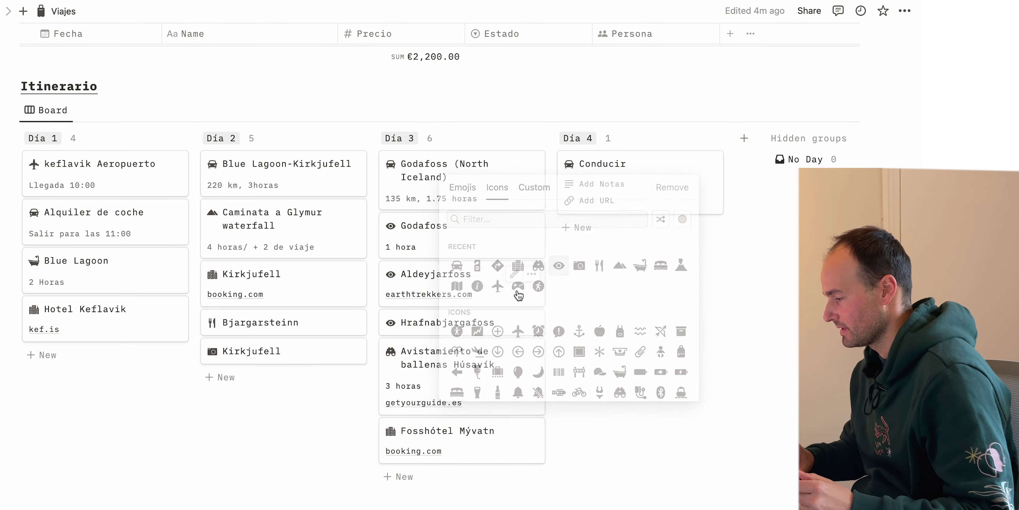
# Set the Notas of the Conducir card to "2 horas / 100km"
pyautogui.click(644, 185)
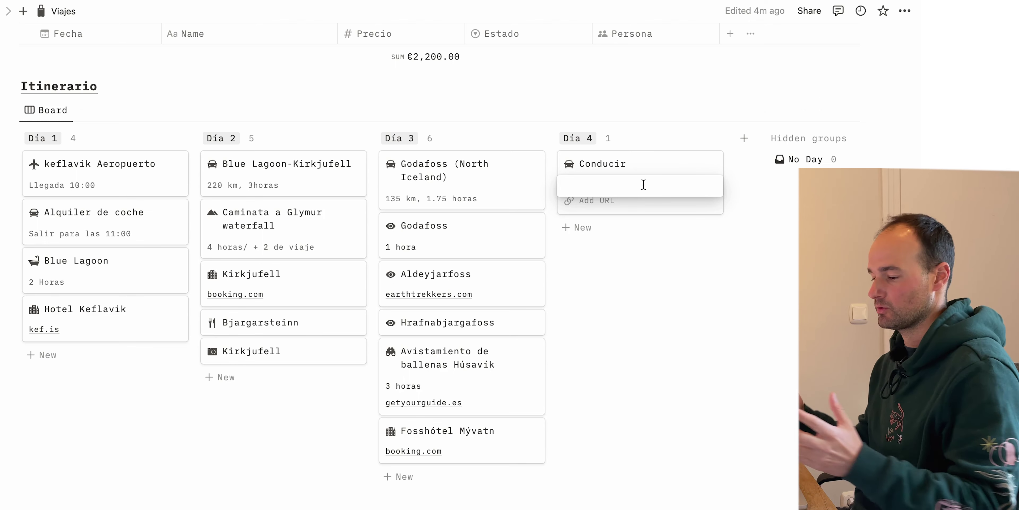
pyautogui.write('2')
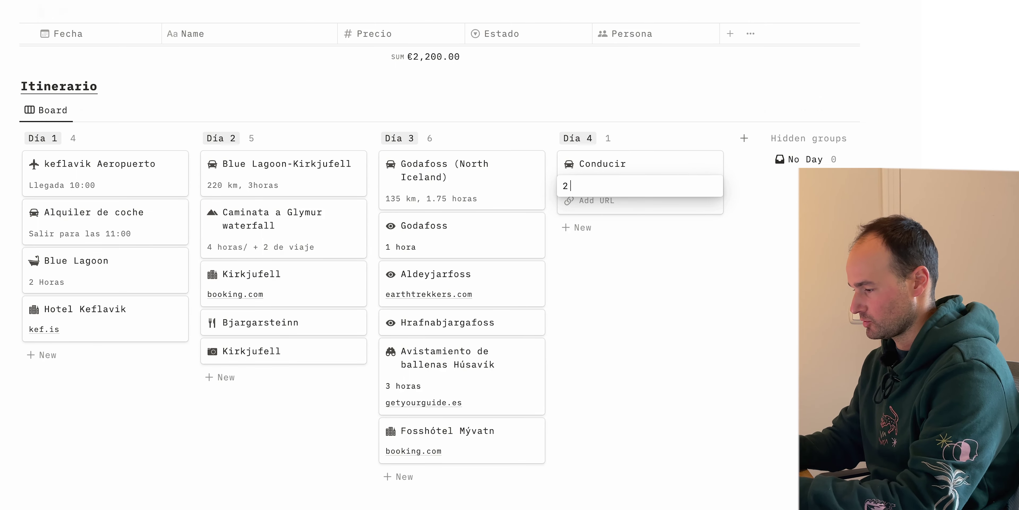
pyautogui.write(' horas /')
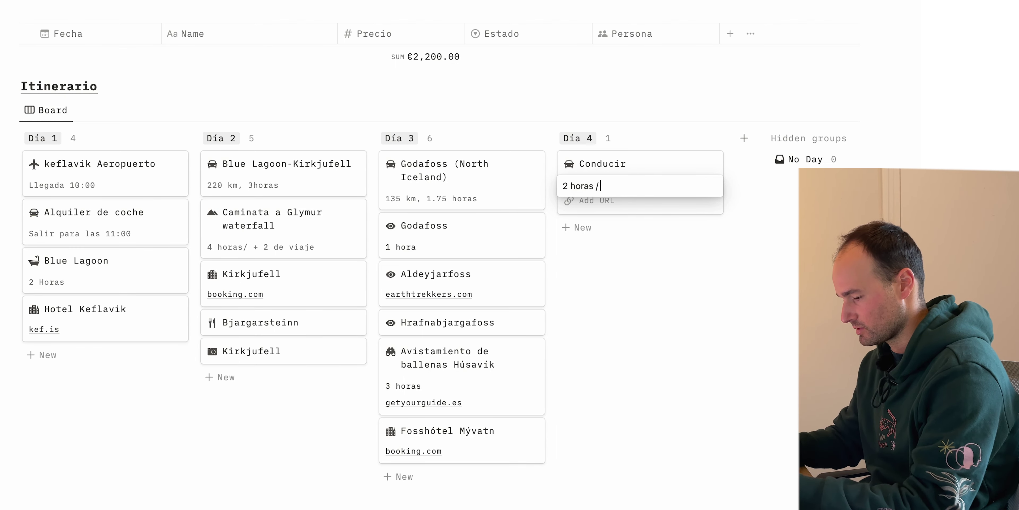
pyautogui.write(' 100k')
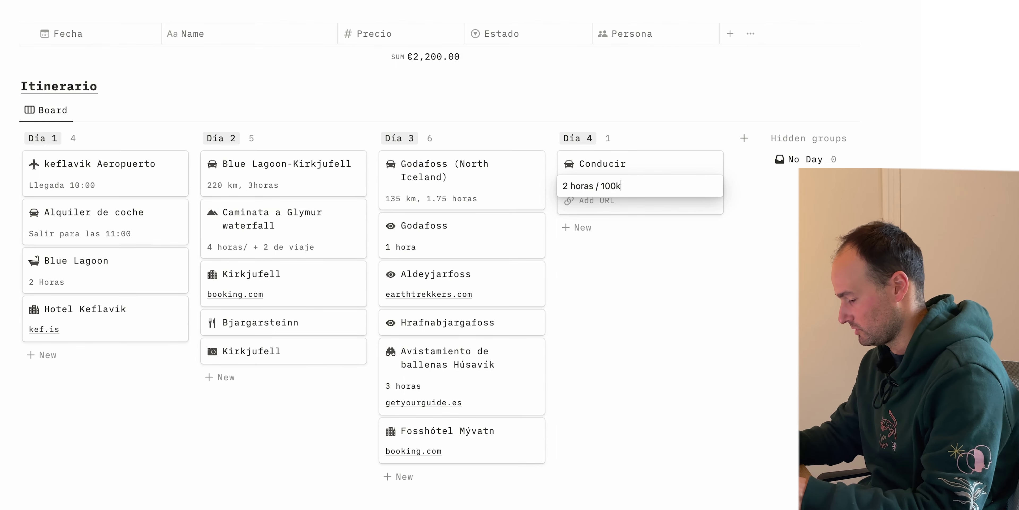
pyautogui.write('m')
pyautogui.press('Return')
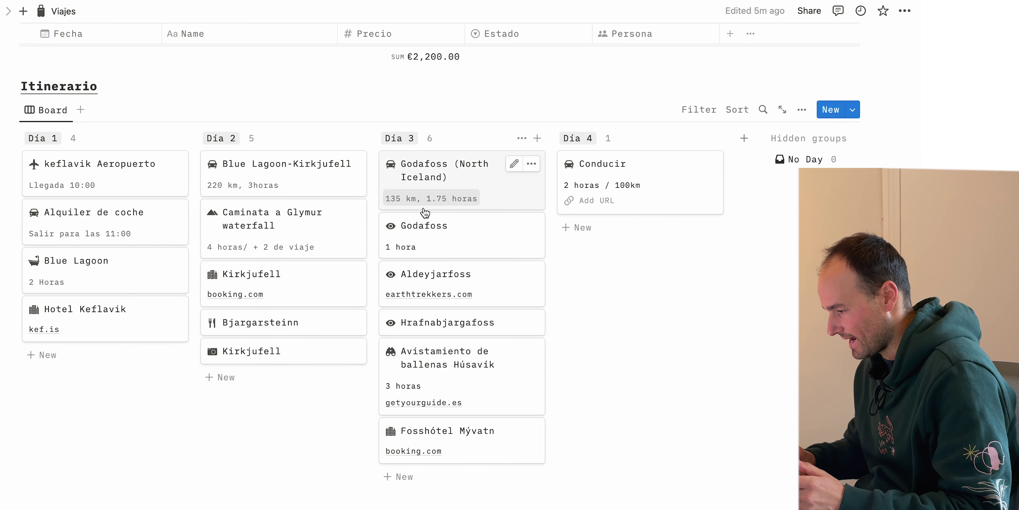
# Change the text color of the "1 hora" note on the Godafoss card in Día 3 to Gray
pyautogui.doubleClick(399, 248)
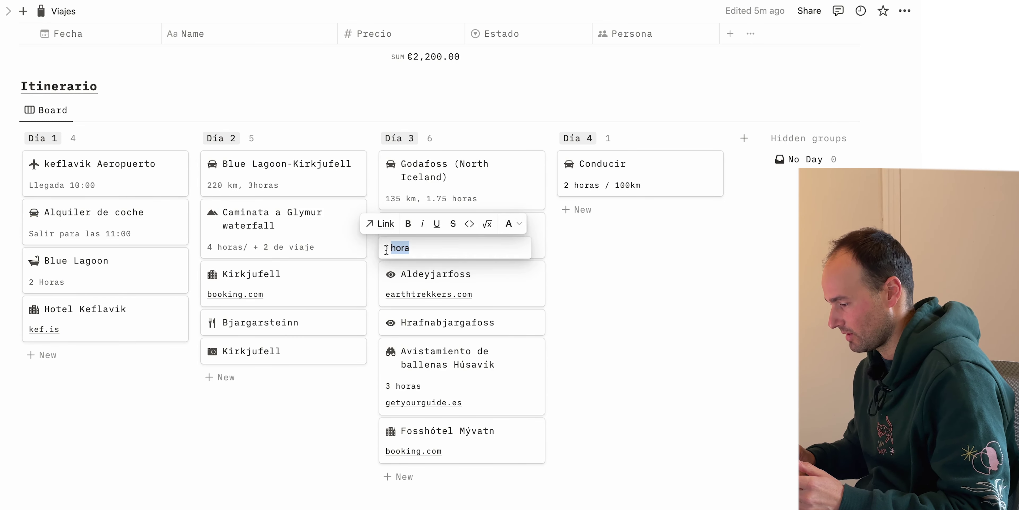
pyautogui.click(515, 224)
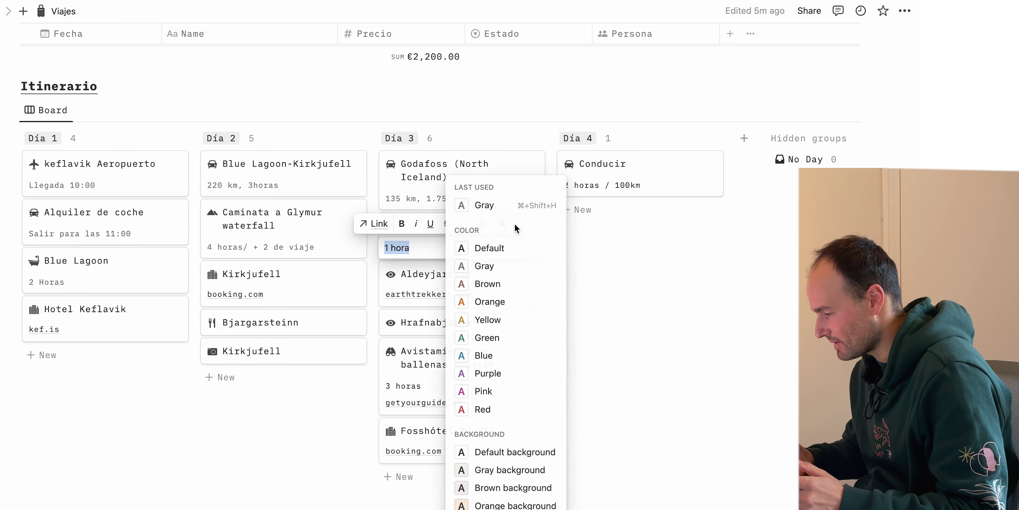
pyautogui.click(492, 206)
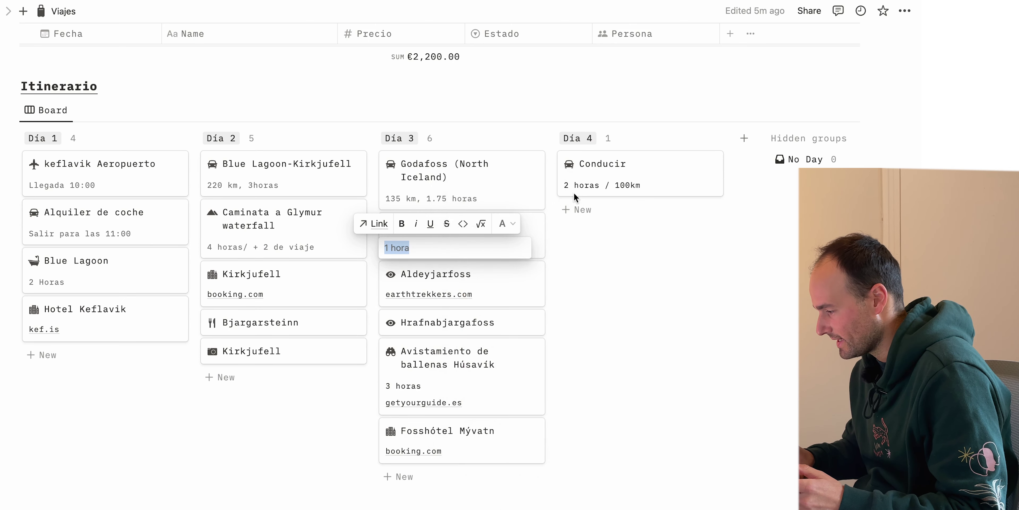
# Color the "2 horas / 100km" note on the Conducir card in Día 4 Gray
pyautogui.click(614, 186)
pyautogui.doubleClick(624, 185)
pyautogui.moveTo(628, 186); pyautogui.dragTo(555, 188)
pyautogui.click(682, 162)
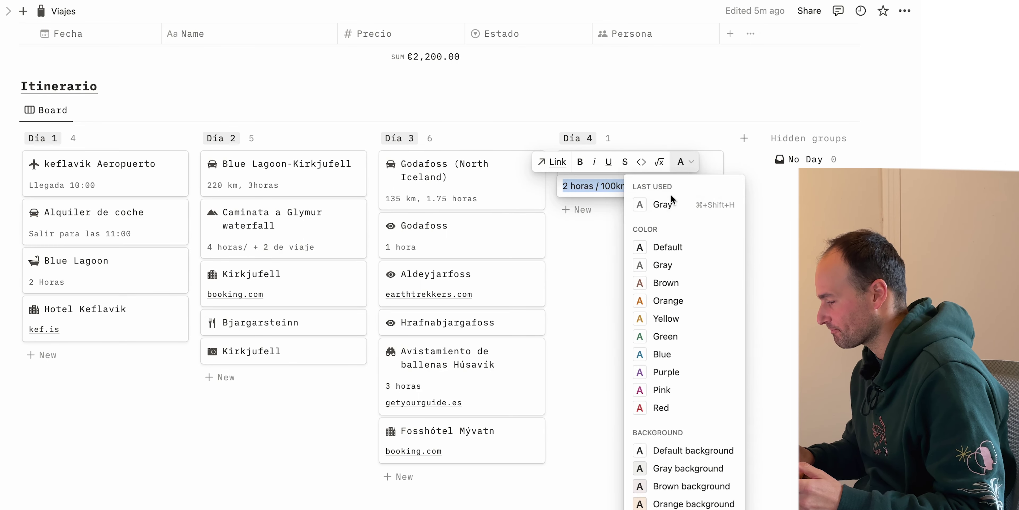
pyautogui.click(669, 211)
pyautogui.click(602, 262)
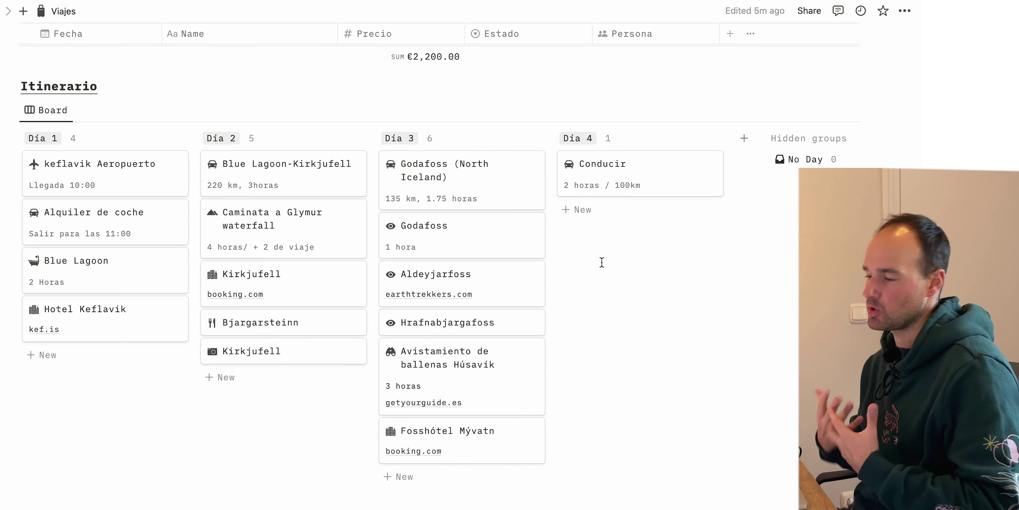
# Move the "Avistamiento de ballenas Húsavík" card from Día 3 to Día 4, below the Conducir card
pyautogui.scroll(3, 601, 262)
pyautogui.scroll(-4, 467, 341)
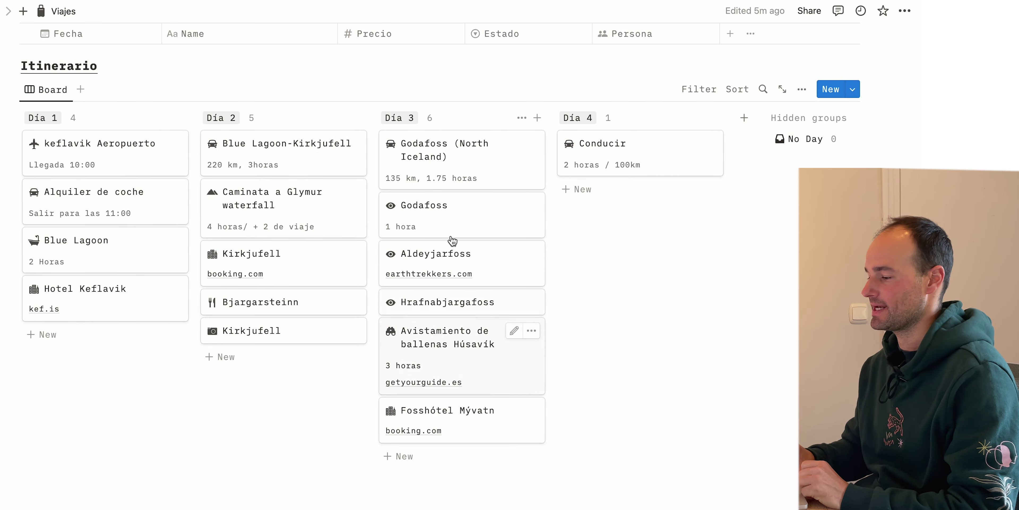
pyautogui.moveTo(453, 357); pyautogui.dragTo(639, 229)
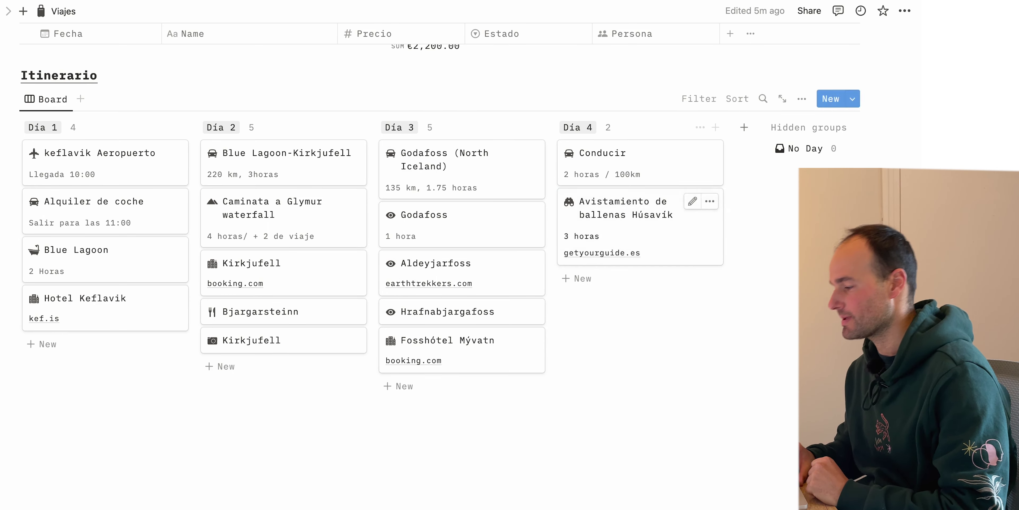
# Review the Viajes page, covering the trip dates, the Iceland map, the Tareas checklist and the Itinerario board
pyautogui.scroll(1, 423, 505)
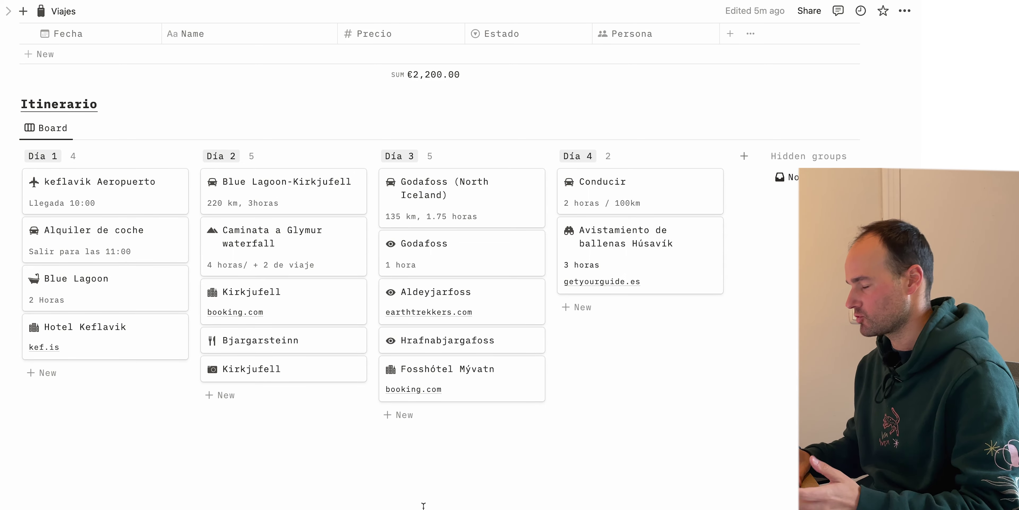
pyautogui.scroll(15, 424, 505)
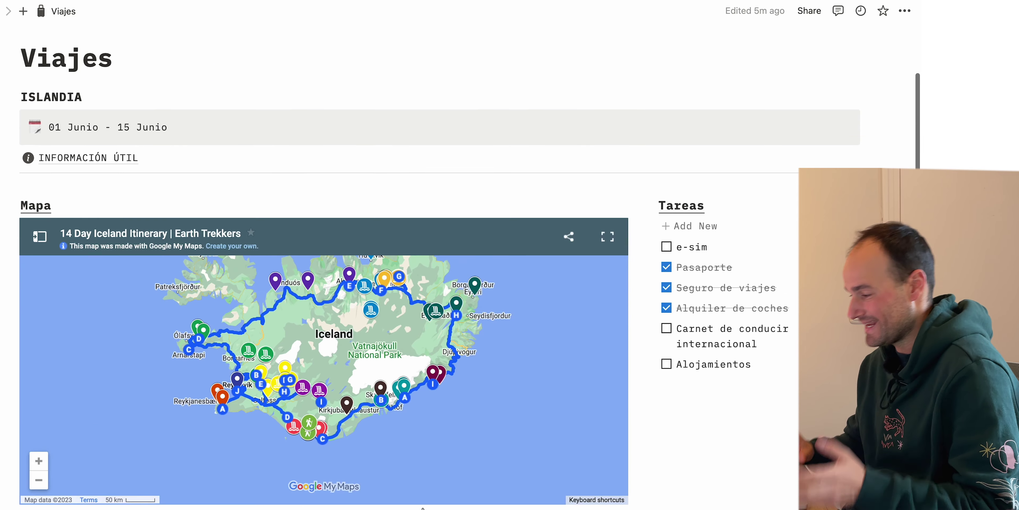
pyautogui.scroll(4, 422, 508)
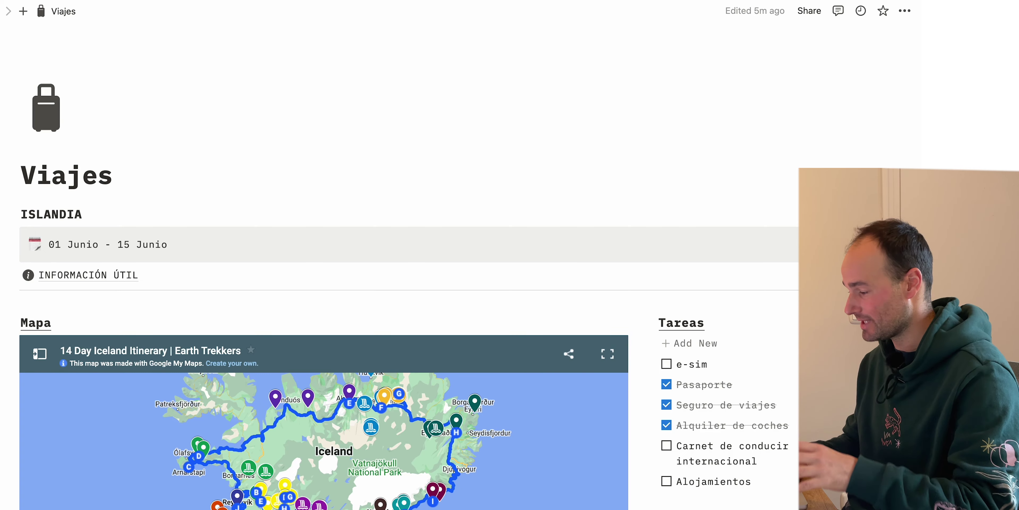
pyautogui.scroll(-20, 423, 504)
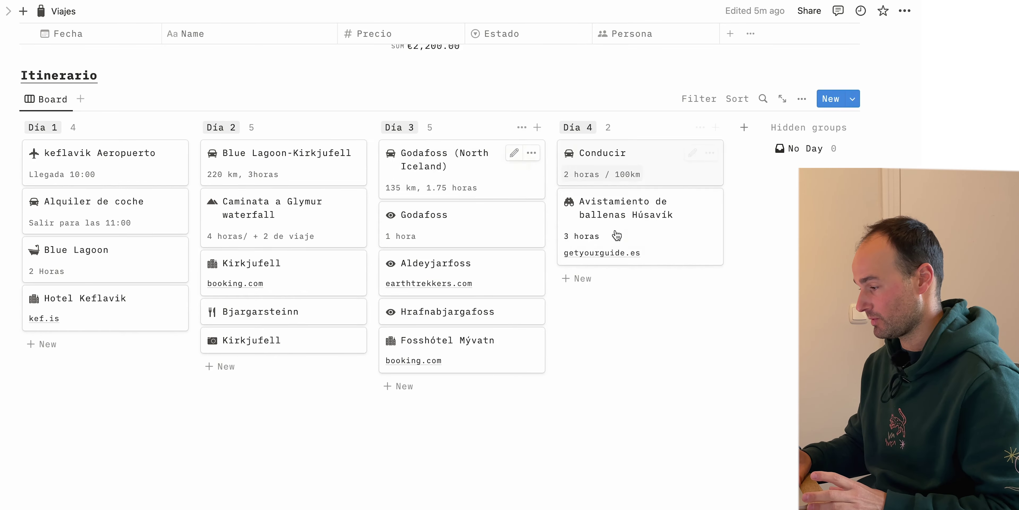
pyautogui.scroll(20, 789, 243)
pyautogui.scroll(-2, 789, 243)
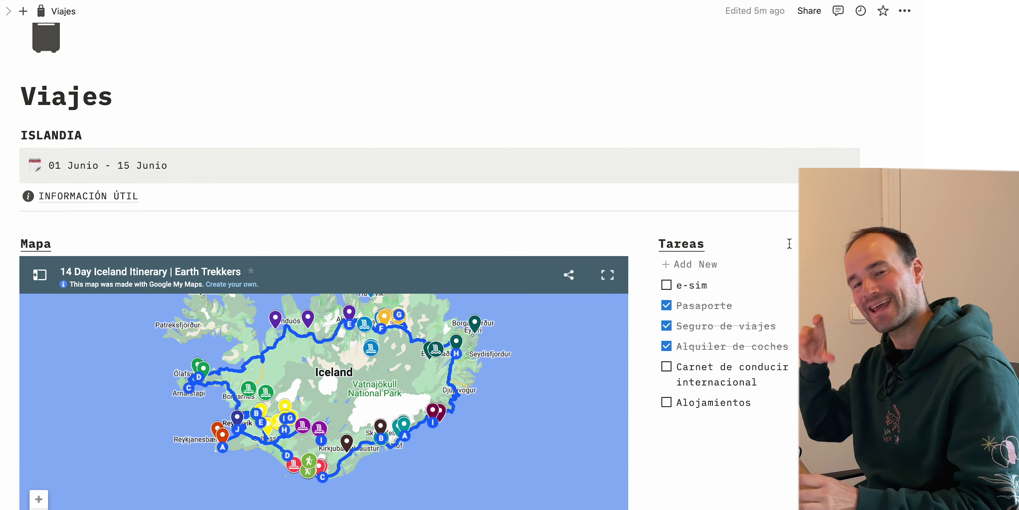
pyautogui.scroll(-2, 789, 244)
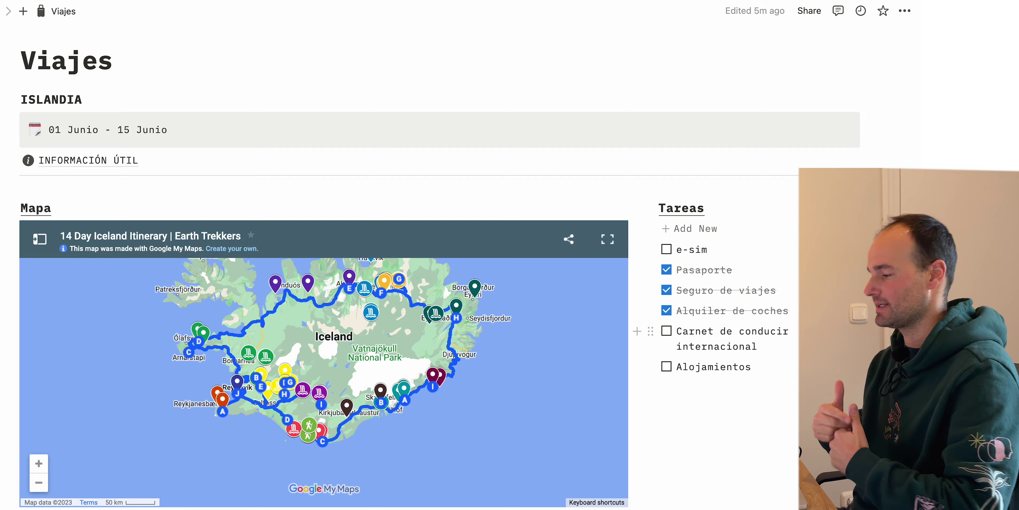
pyautogui.scroll(2, 470, 277)
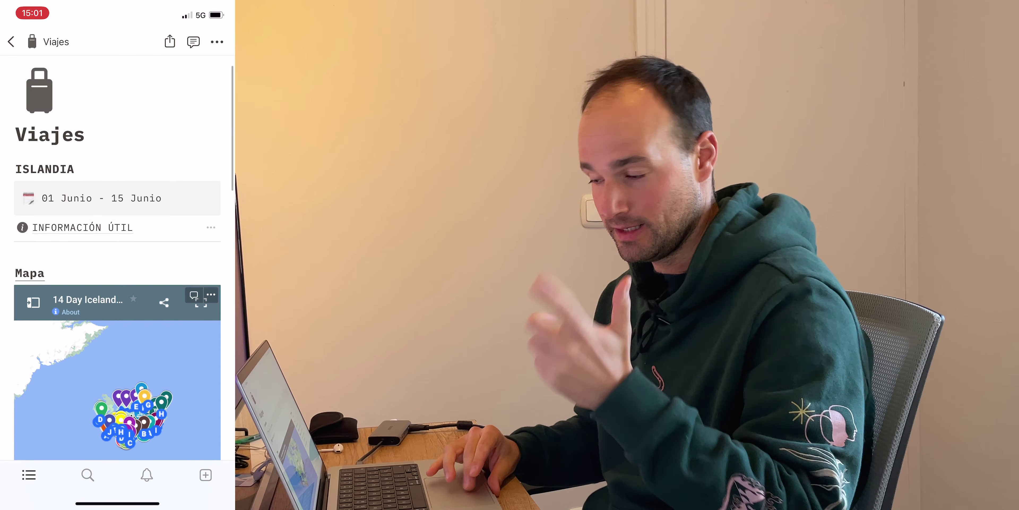
# On the phone's Viajes page, open INFORMACIÓN ÚTIL and its "Fagradalsfjall Volcano" card
pyautogui.scroll(-2, 117, 257)
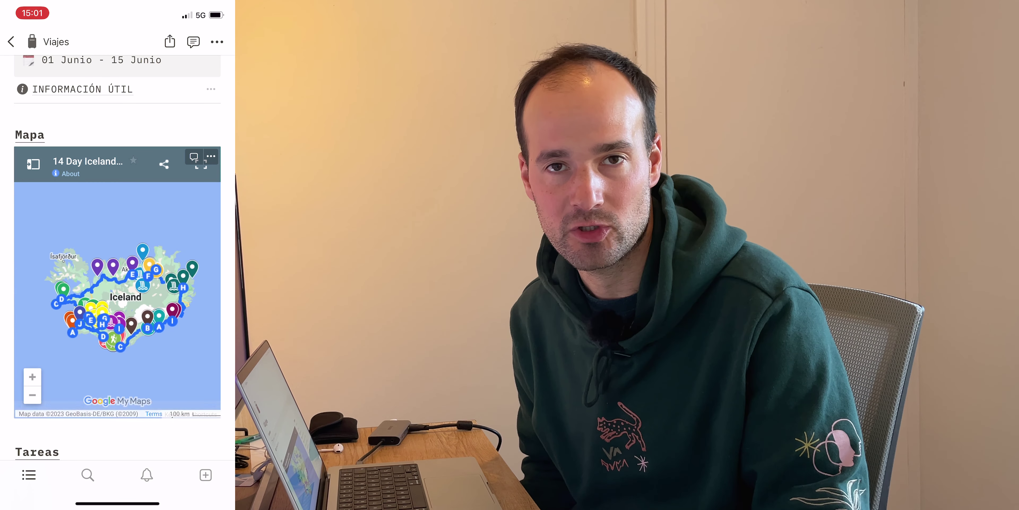
pyautogui.scroll(3, 117, 257)
pyautogui.click(83, 218)
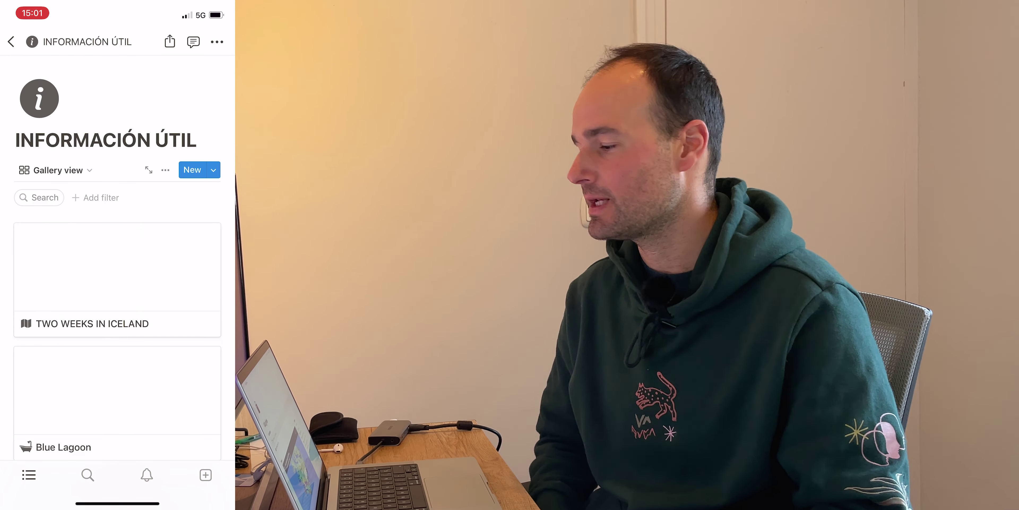
pyautogui.scroll(-4, 117, 257)
pyautogui.scroll(-3, 117, 257)
pyautogui.click(117, 238)
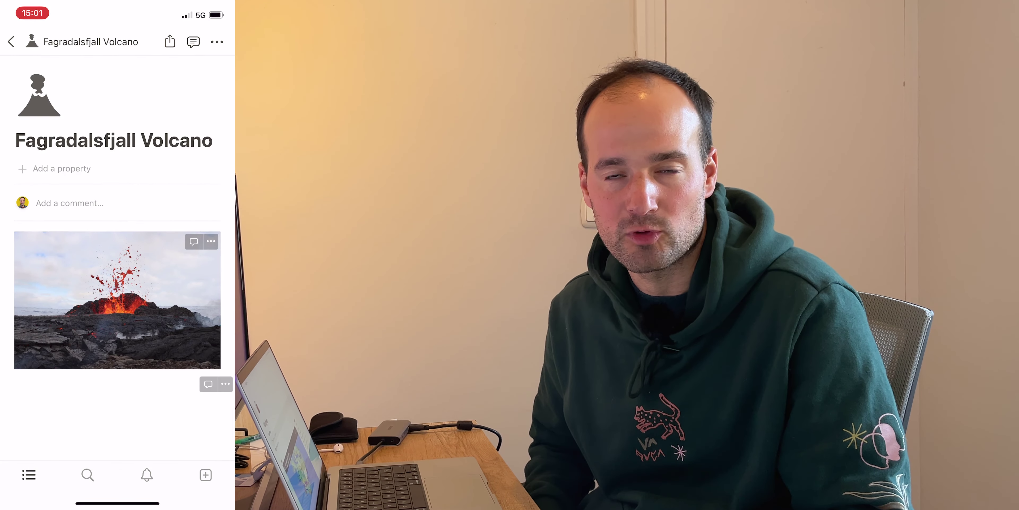
# Read the embedded Visit Reykjanes hiking information and eruption map in the volcano card, and return to the Viajes page
pyautogui.scroll(-8, 117, 257)
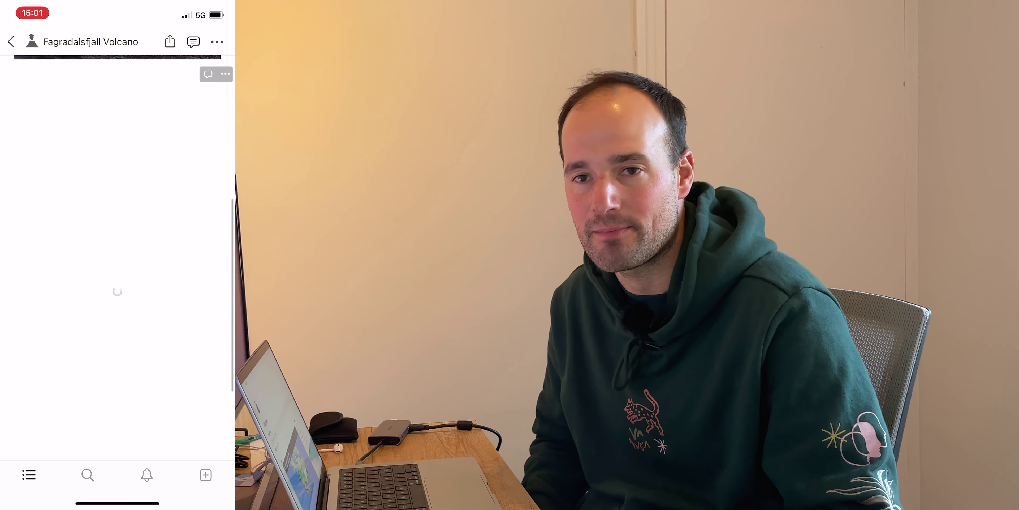
pyautogui.scroll(-7, 117, 257)
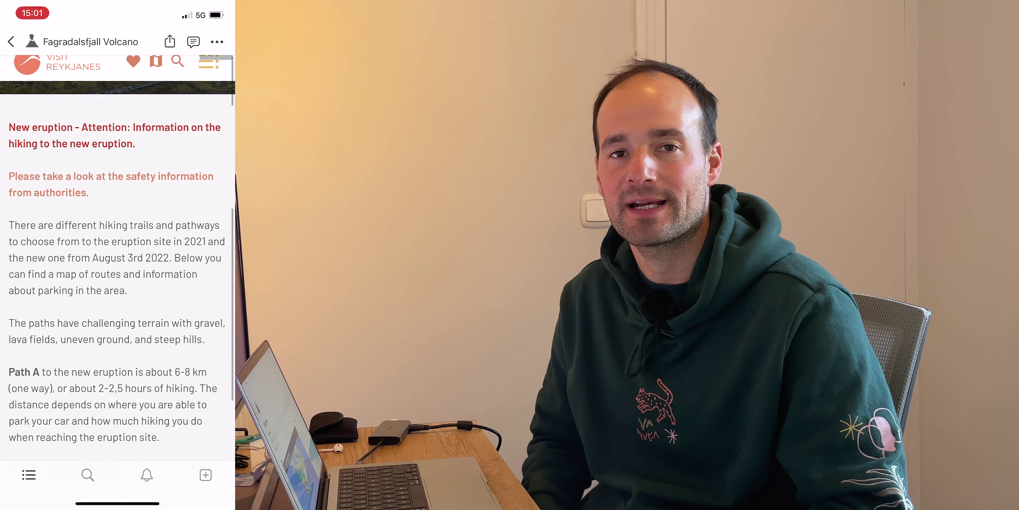
pyautogui.scroll(-10, 117, 257)
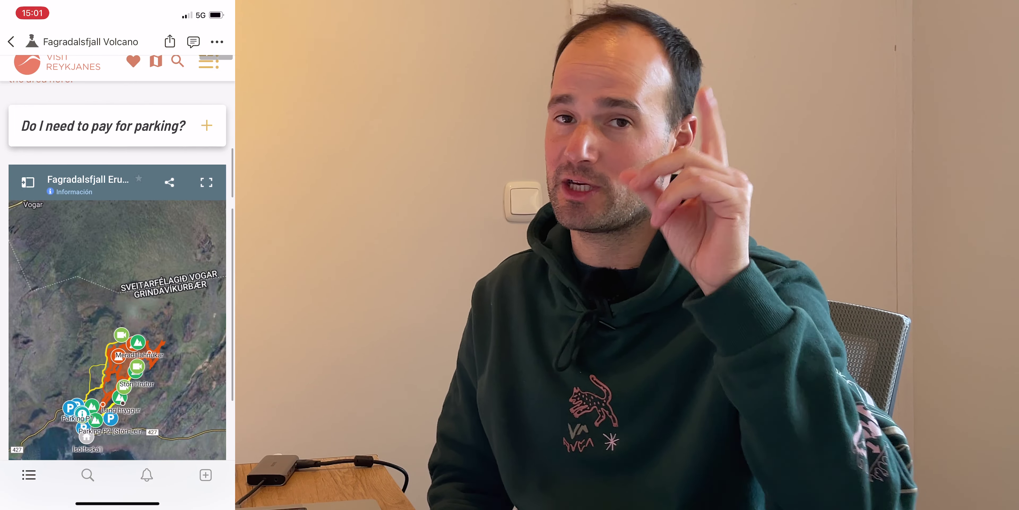
pyautogui.scroll(18, 117, 257)
pyautogui.click(11, 42)
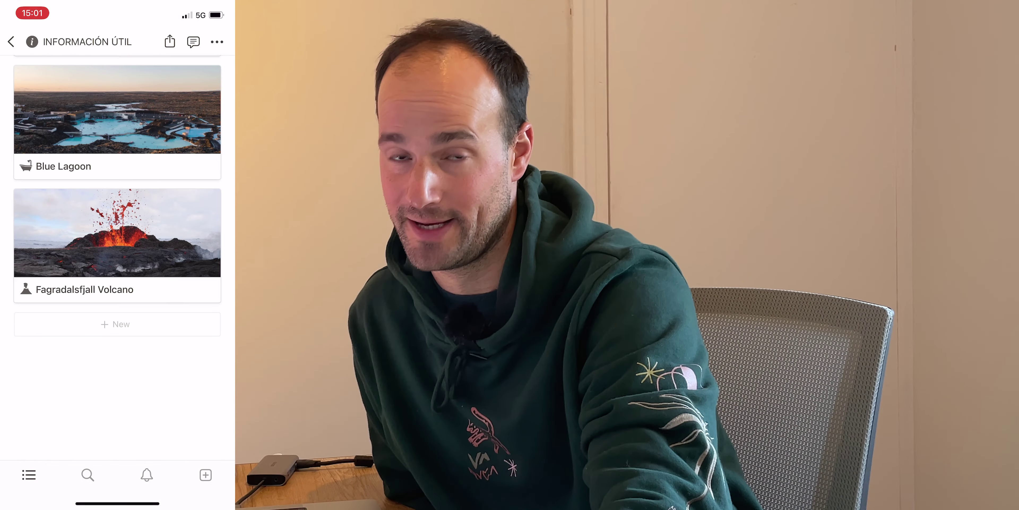
pyautogui.click(11, 42)
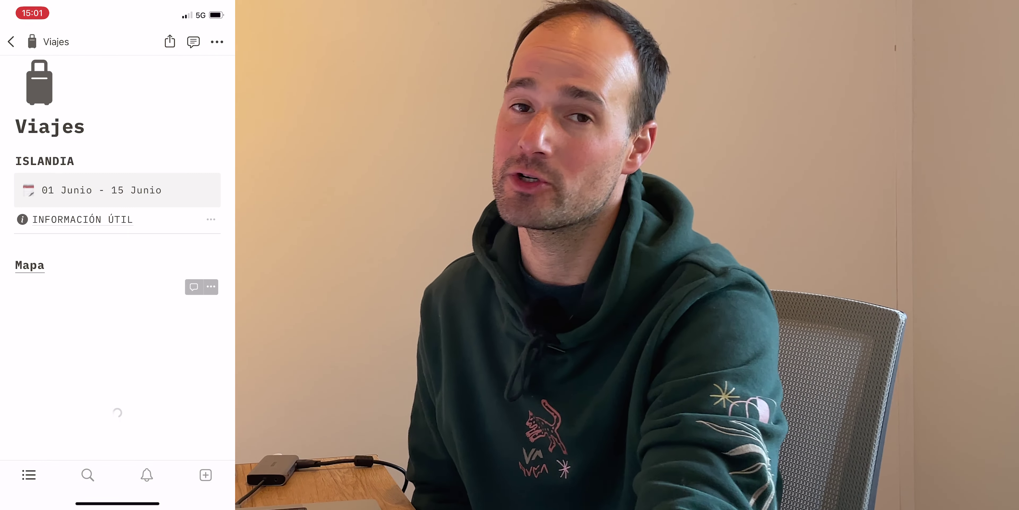
# Review the Tareas checklist and the Precio and Estado columns of the Gastos table on the phone
pyautogui.scroll(-3, 117, 257)
pyautogui.scroll(-5, 117, 257)
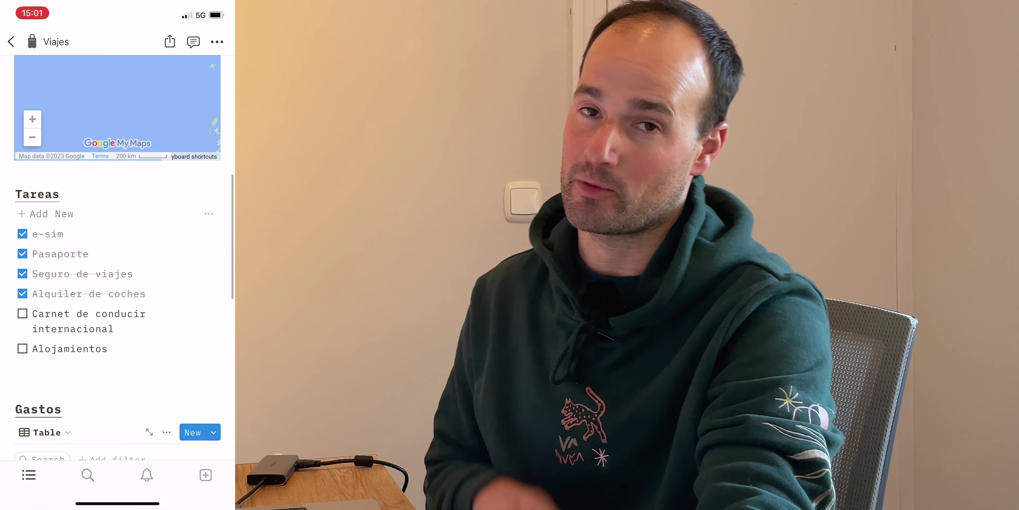
pyautogui.click(22, 314)
pyautogui.scroll(-6, 117, 257)
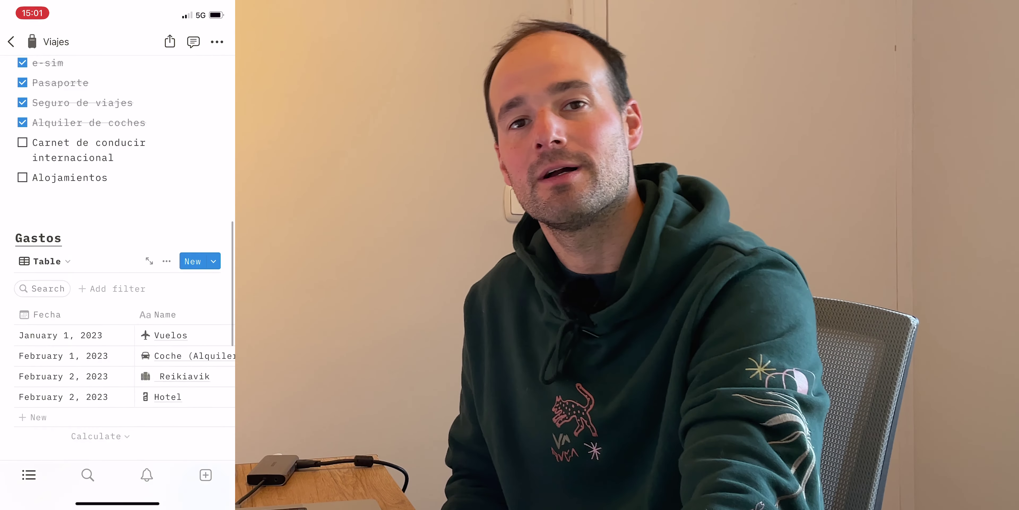
pyautogui.hscroll(5, 117, 312)
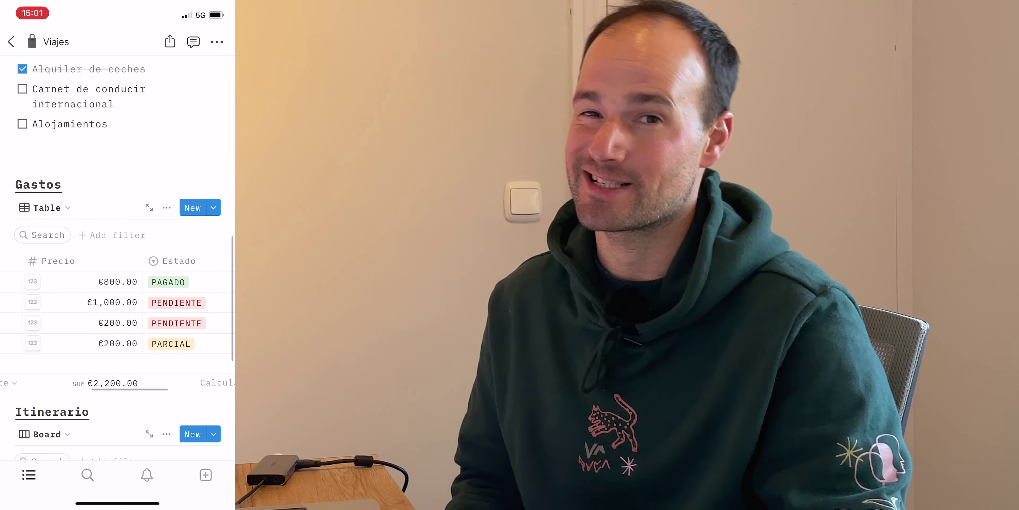
# Open the getyourguide.es link on the Día 4 "Avistamiento de ballenas Húsavík" card, accept the cookies and look over the tours
pyautogui.scroll(-6, 117, 258)
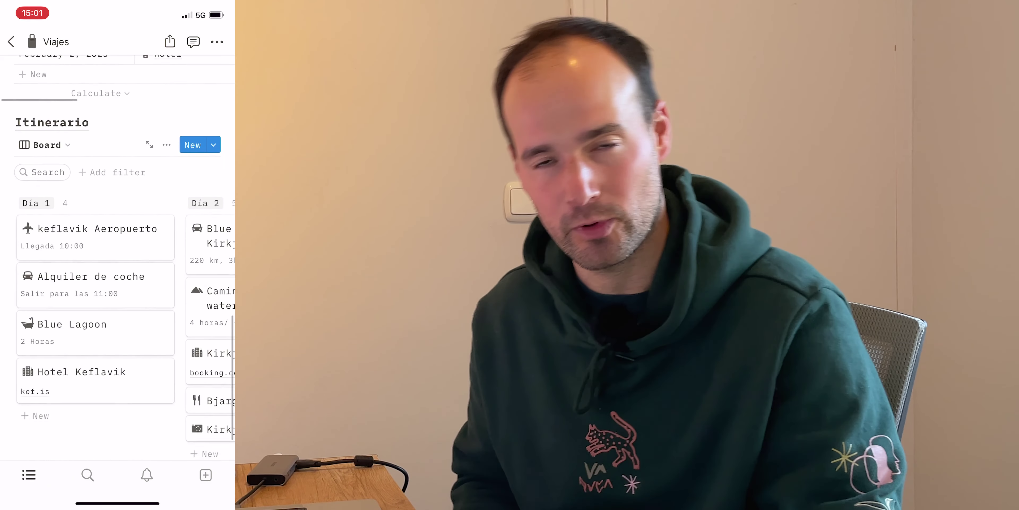
pyautogui.hscroll(6, 117, 273)
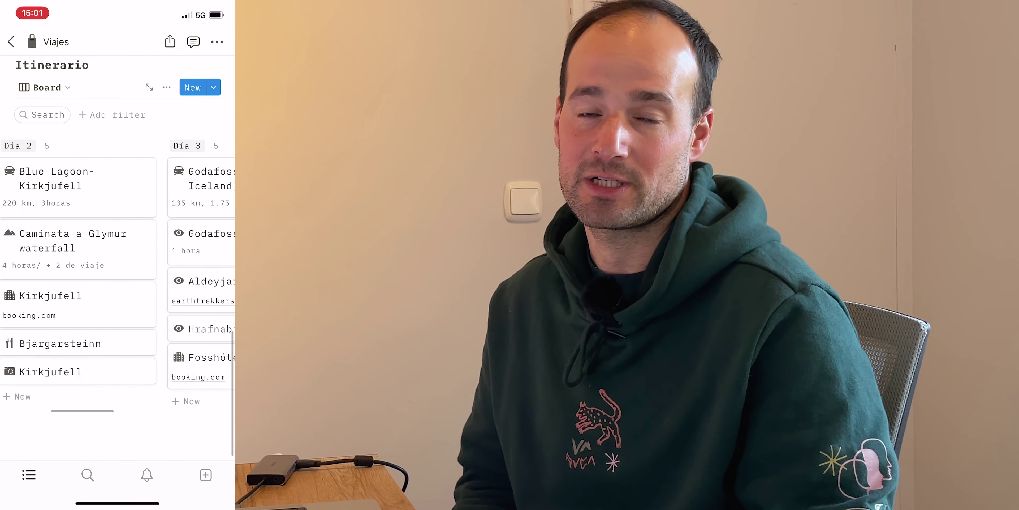
pyautogui.hscroll(2, 117, 273)
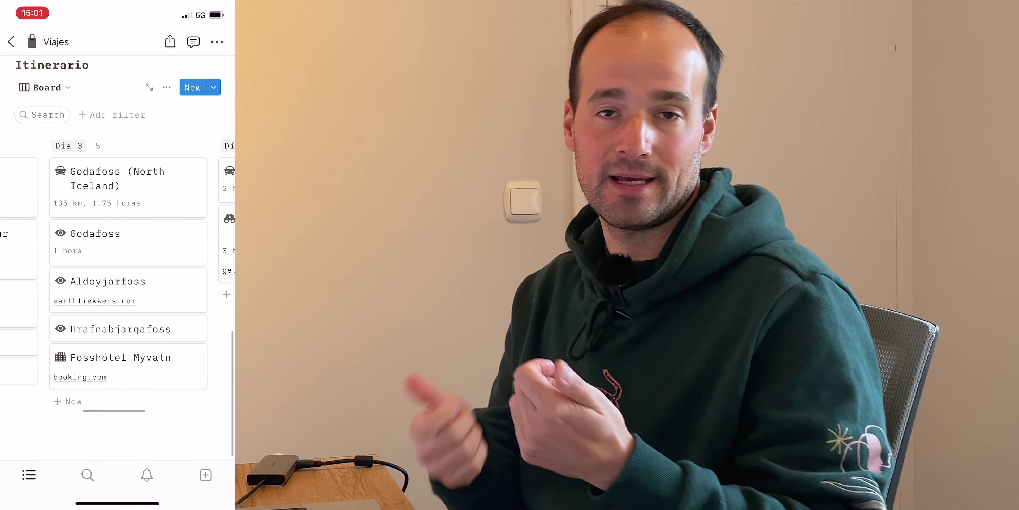
pyautogui.hscroll(3, 118, 274)
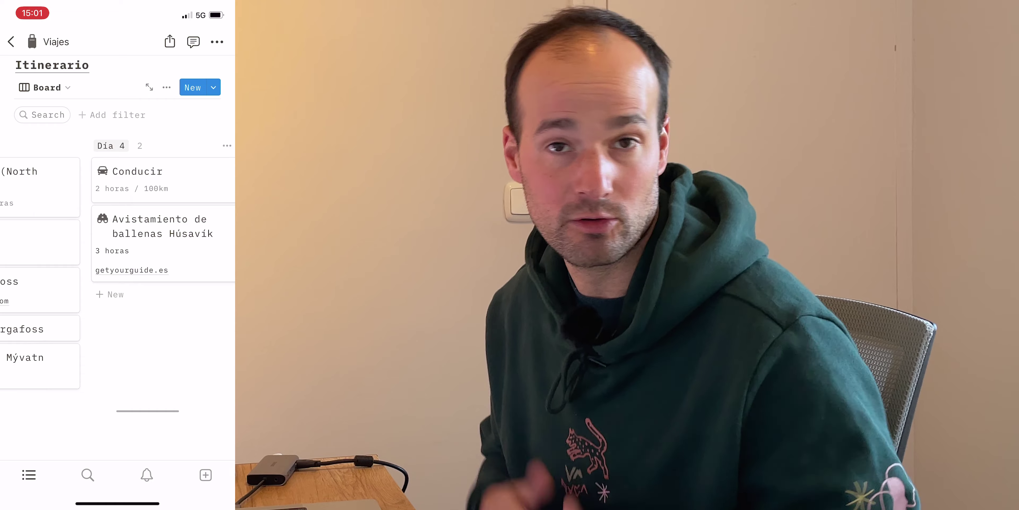
pyautogui.click(132, 270)
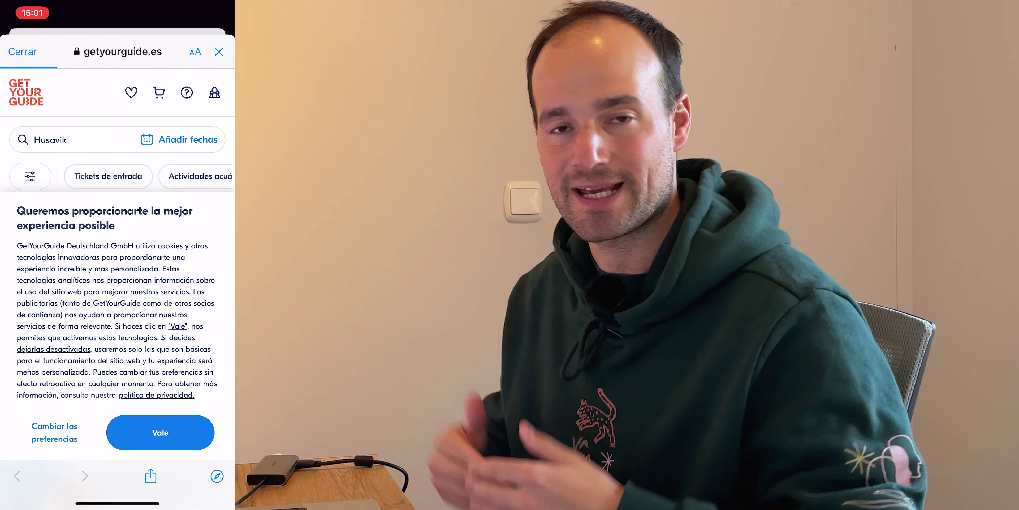
pyautogui.click(160, 432)
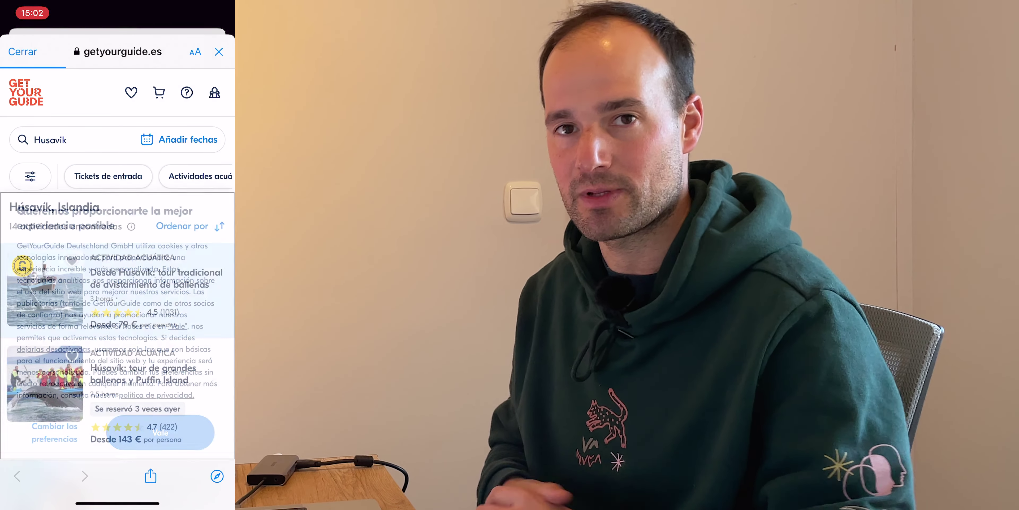
pyautogui.scroll(-2, 117, 317)
pyautogui.scroll(2, 117, 316)
pyautogui.moveTo(117, 277); pyautogui.dragTo(117, 331)
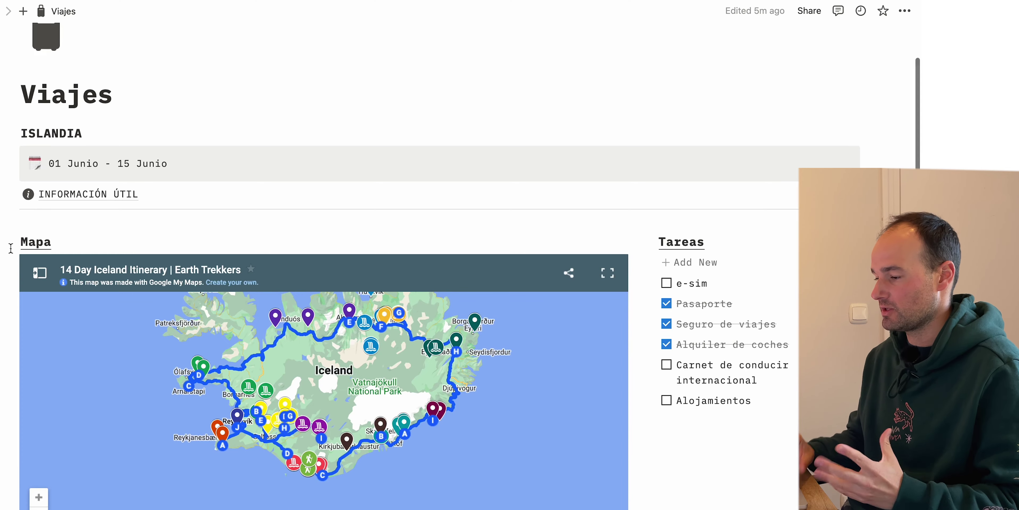
# Back in desktop Notion, review the Gastos table and the Itinerario board on the Viajes page
pyautogui.scroll(-15, 10, 248)
pyautogui.scroll(3, 11, 247)
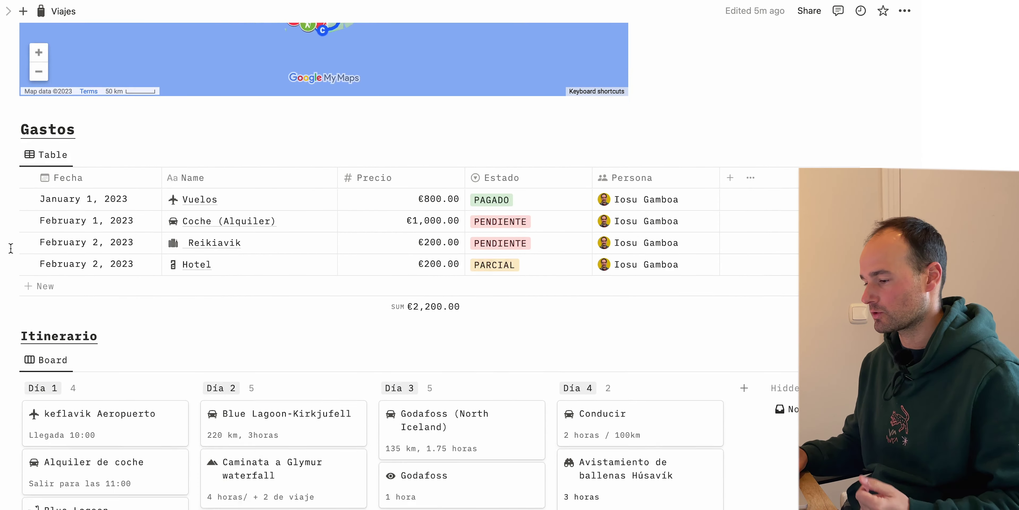
pyautogui.scroll(-2, 11, 247)
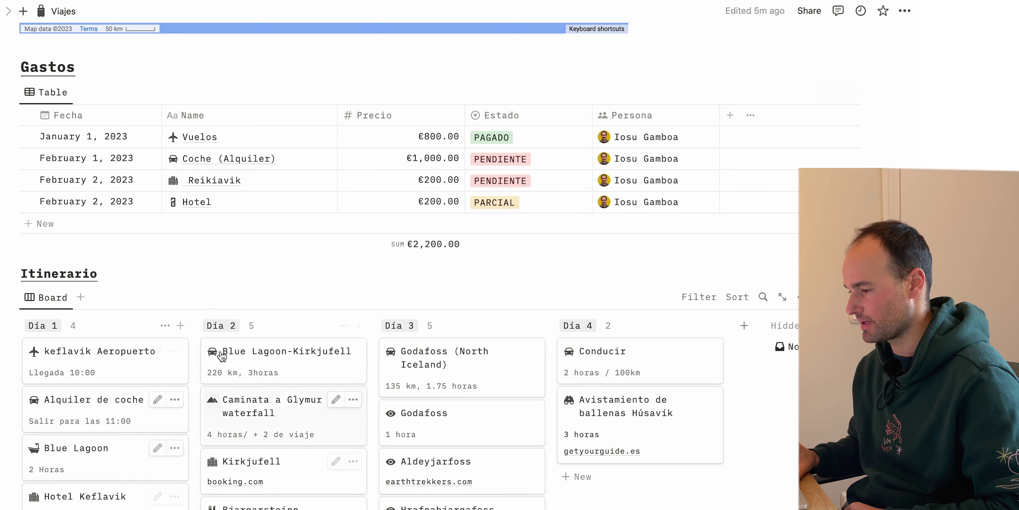
pyautogui.scroll(3, 198, 298)
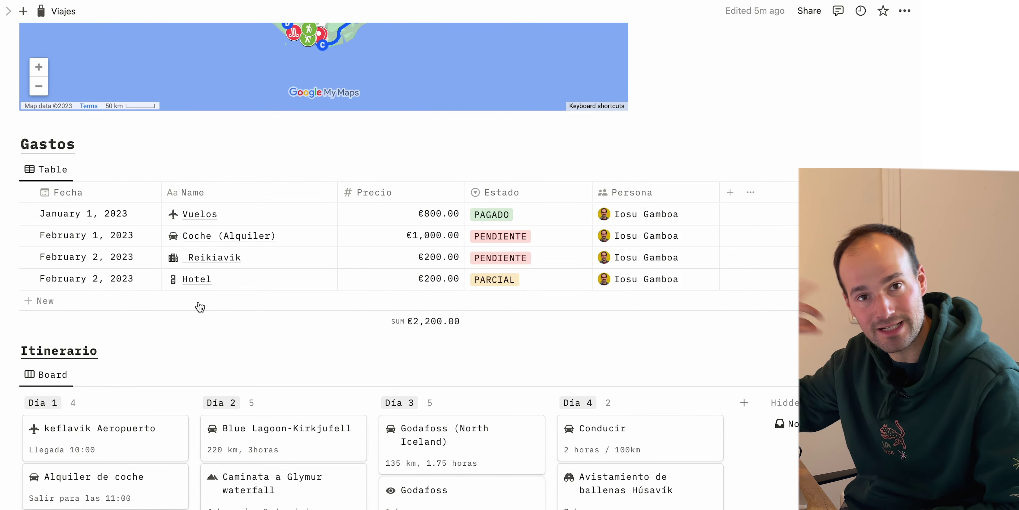